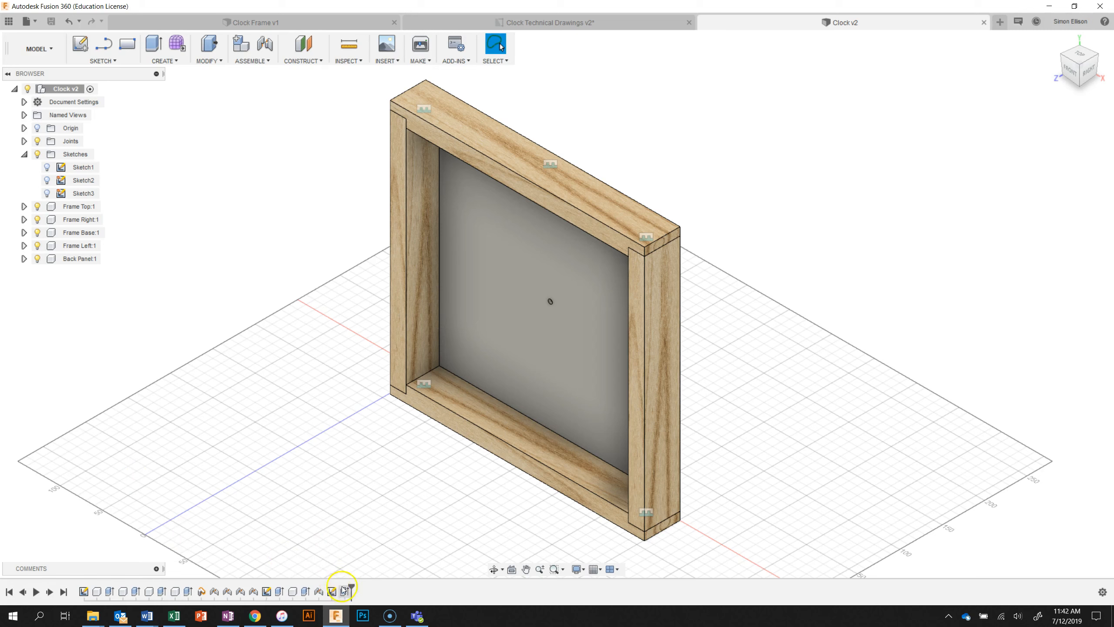
# - Roll the clock frame's design history back to its early features and return the marker to the end
pyautogui.moveTo(352, 586); pyautogui.dragTo(173, 588)
pyautogui.moveTo(100, 589); pyautogui.dragTo(353, 585)
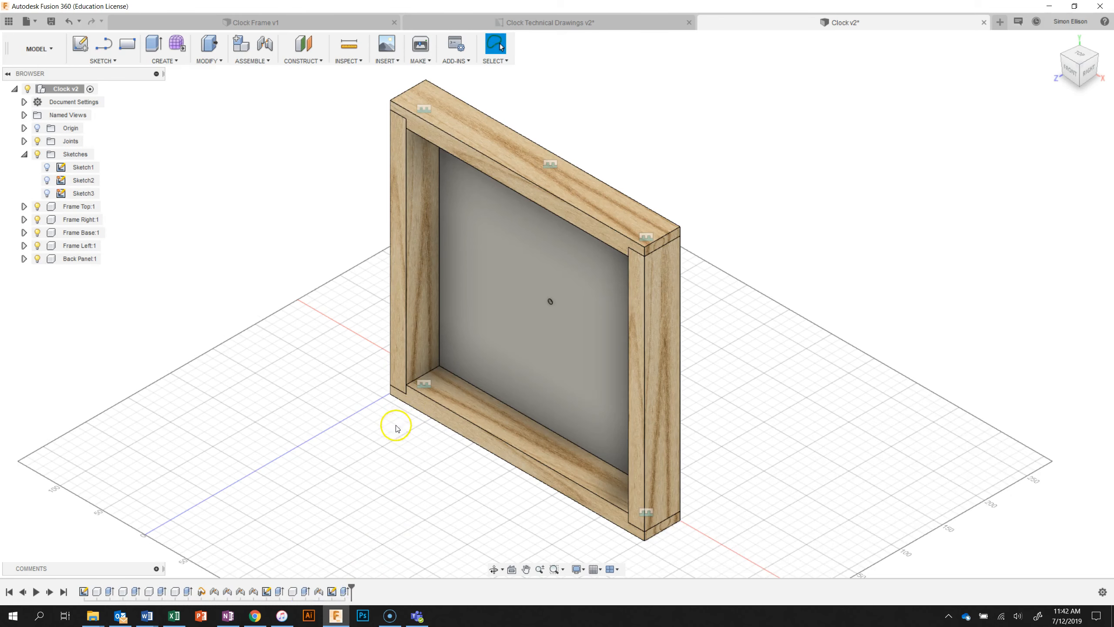
# - Switch to OneNote in Chrome and review the Clock Task section's Fusion 360 Skills Task and Technical Drawing stage pages
pyautogui.click(255, 616)
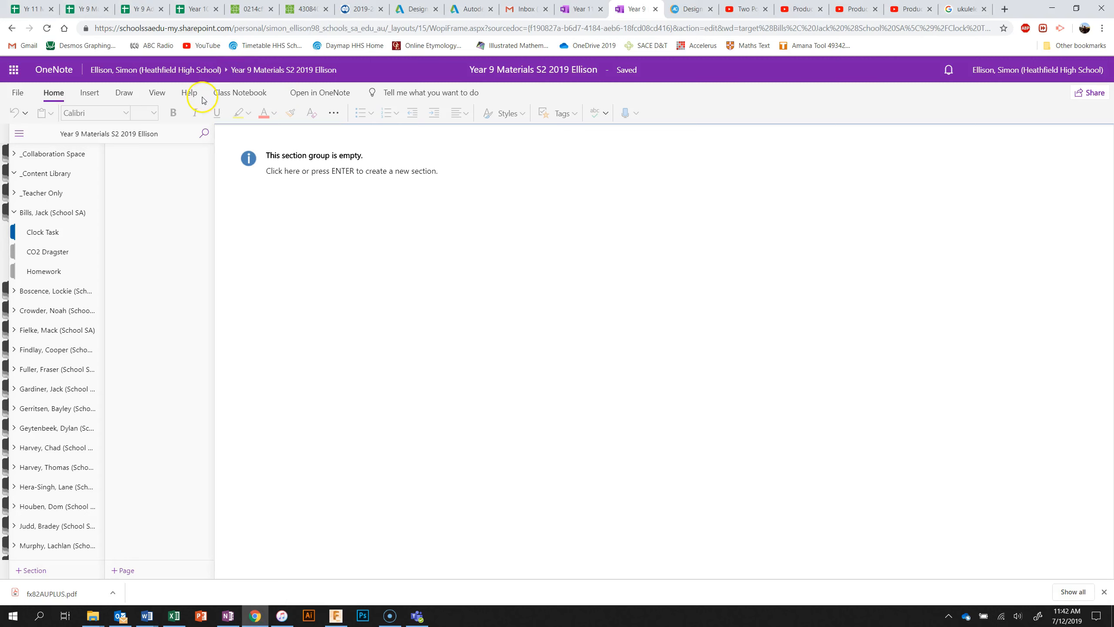
pyautogui.click(35, 235)
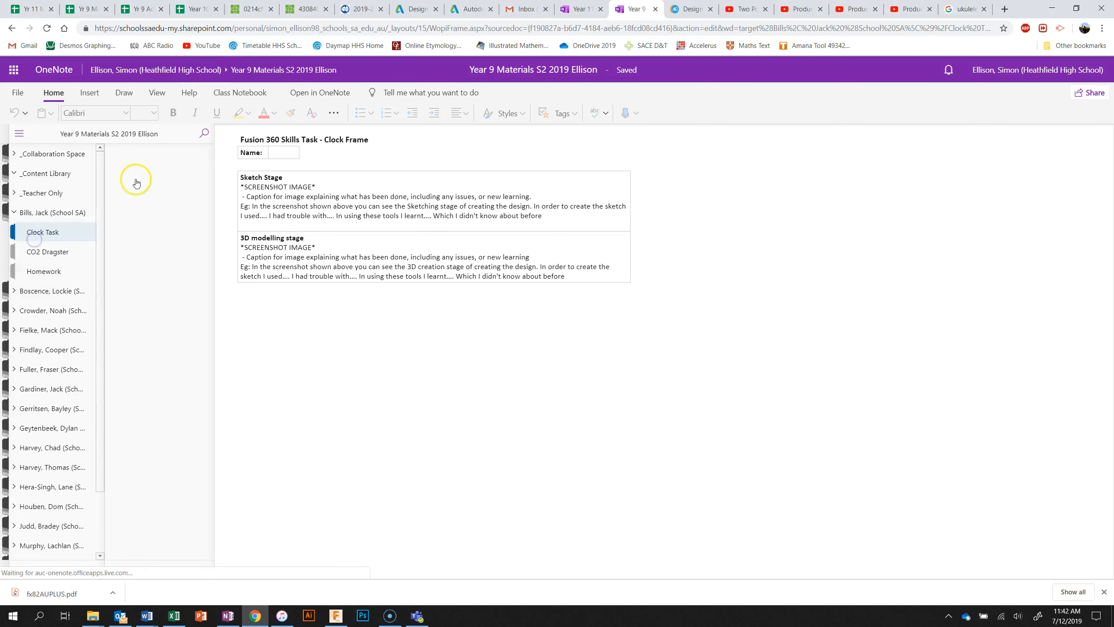
pyautogui.click(166, 158)
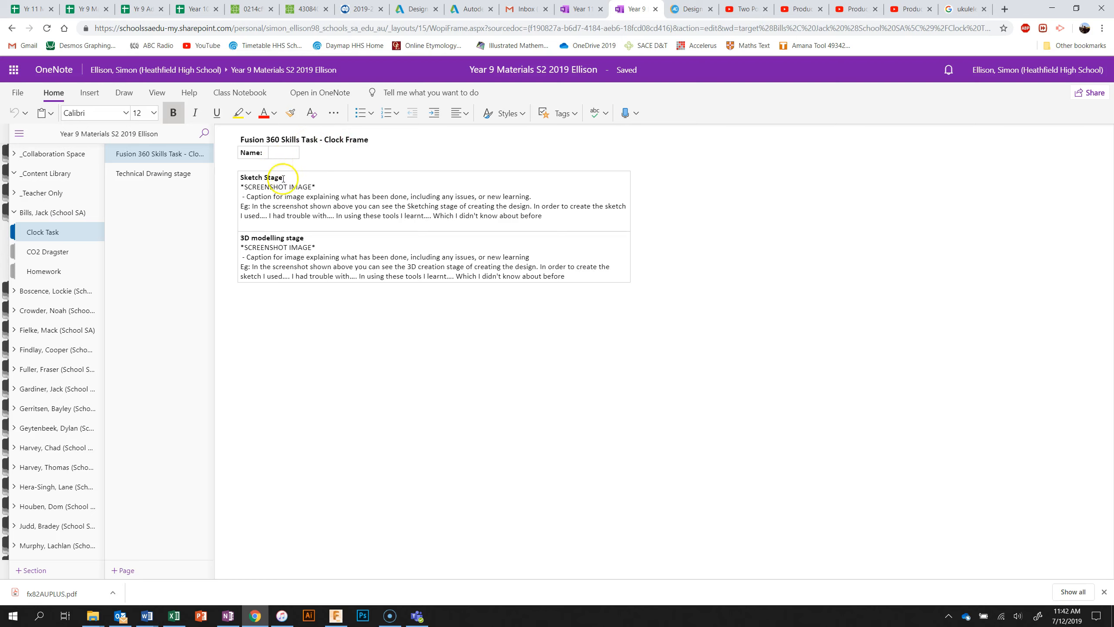
pyautogui.click(169, 172)
pyautogui.click(176, 156)
# - Switch to Fusion 360 and create a new drawing from the full clock design, from scratch, using ISO, mm and A3
pyautogui.click(341, 617)
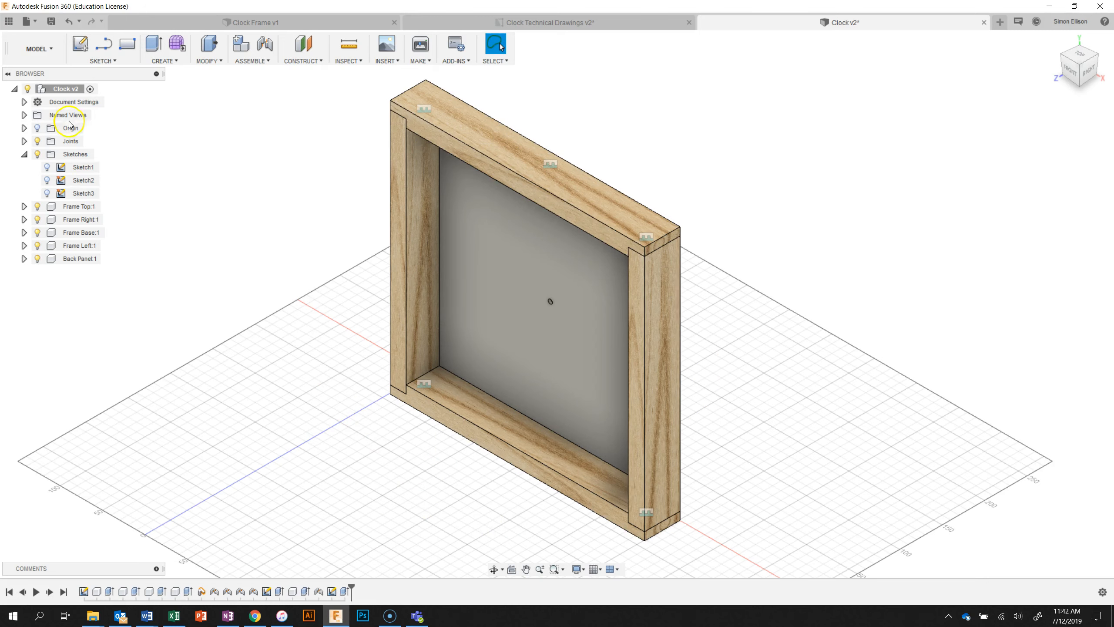
pyautogui.click(55, 53)
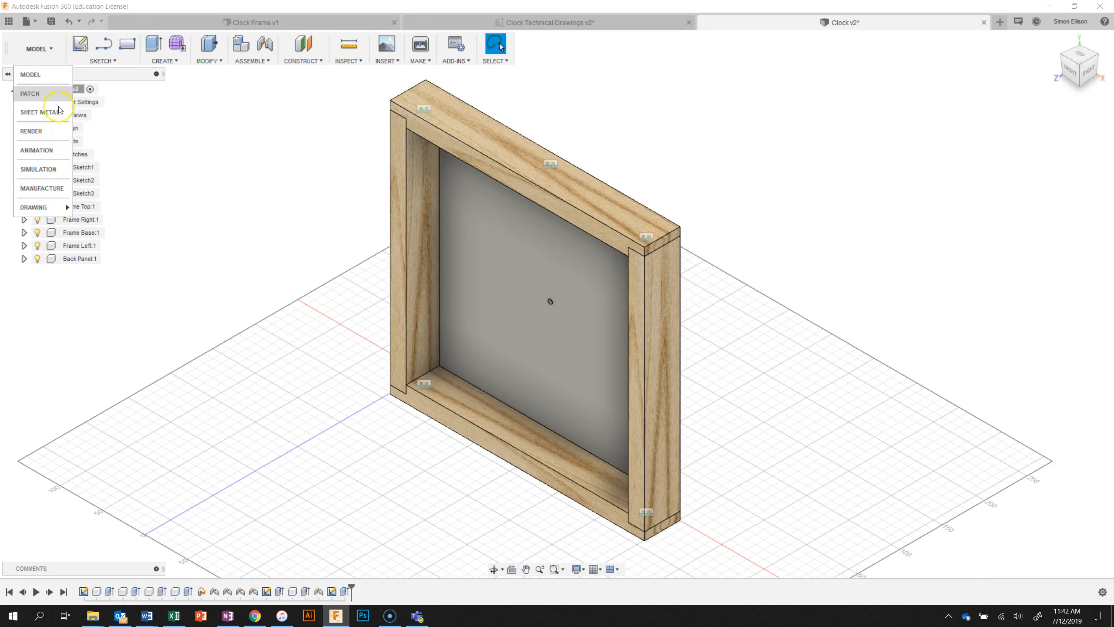
pyautogui.click(51, 208)
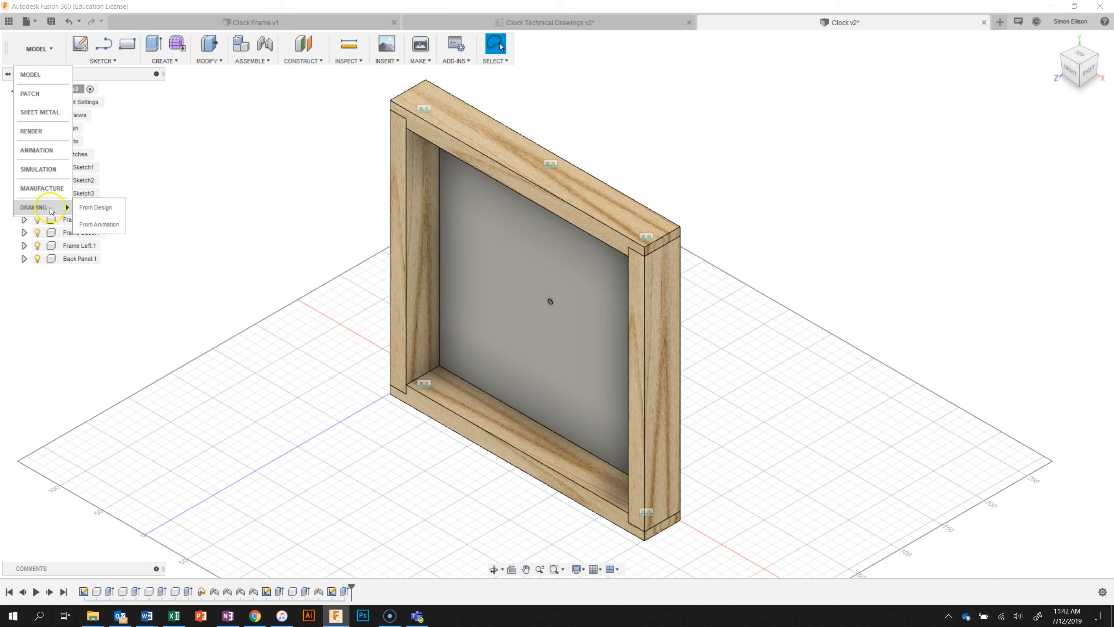
pyautogui.click(95, 208)
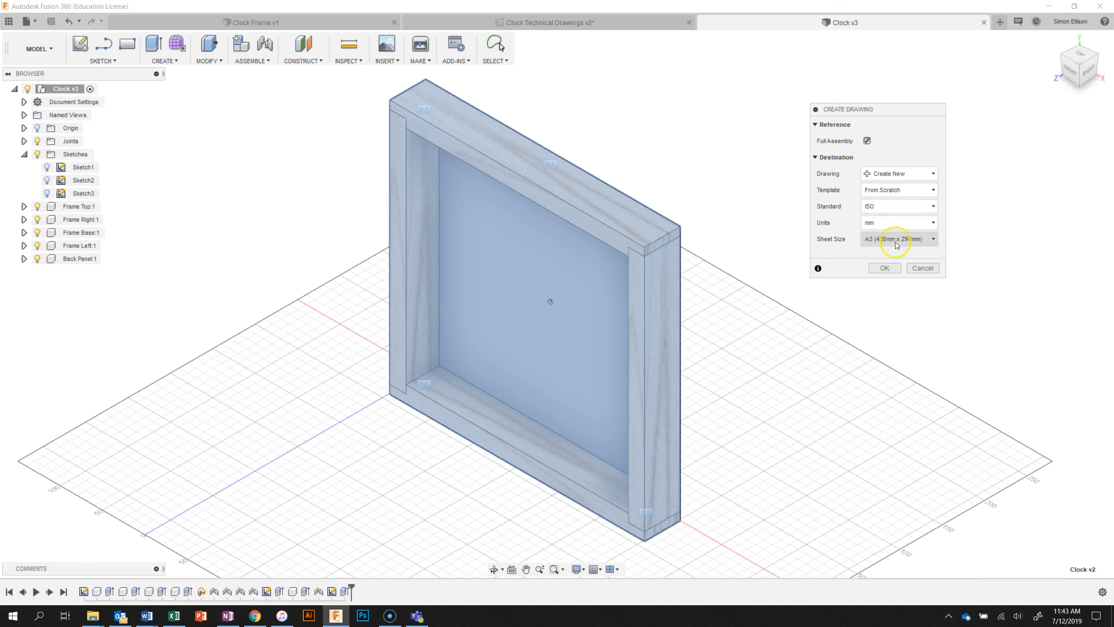
pyautogui.click(885, 269)
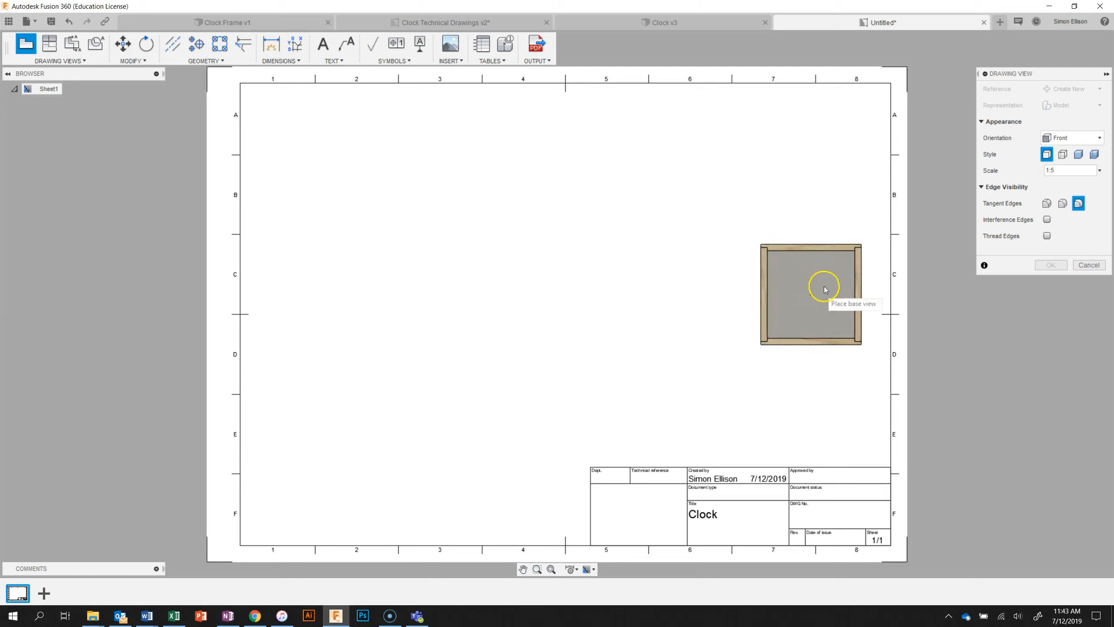
# - Place the clock's front base view at 1:2 scale on the left half of the sheet
pyautogui.click(1100, 171)
pyautogui.click(1073, 185)
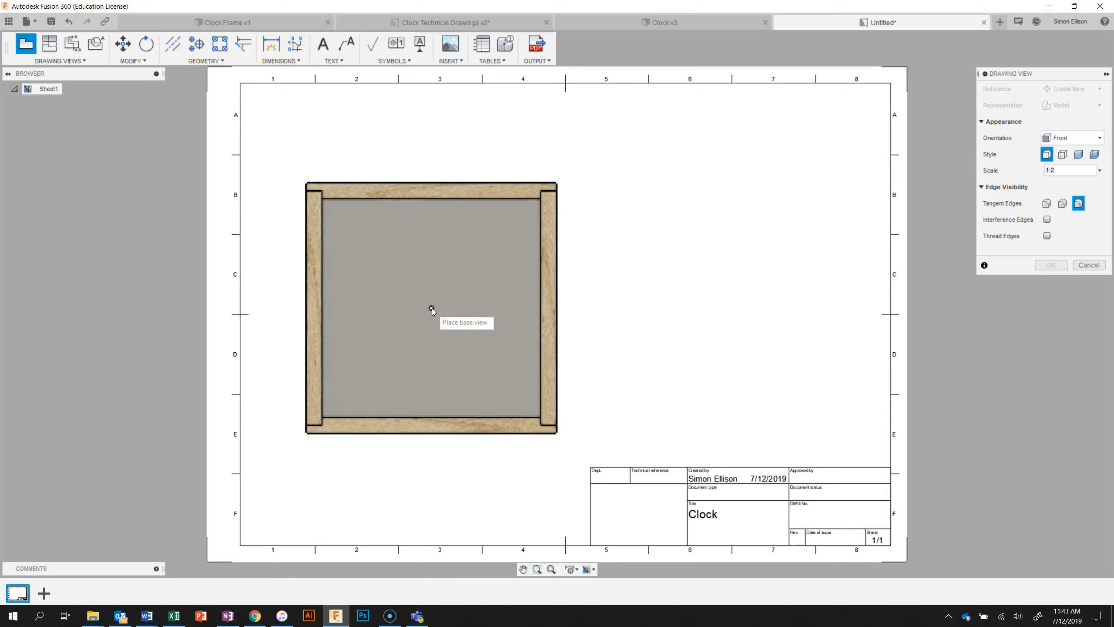
pyautogui.click(432, 308)
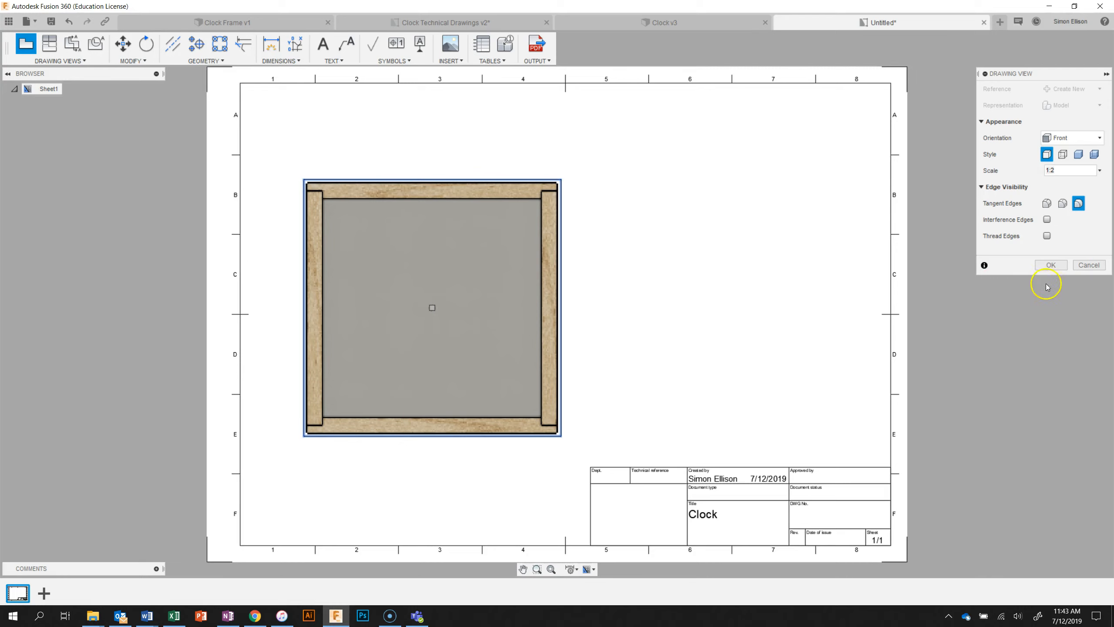
pyautogui.click(1051, 264)
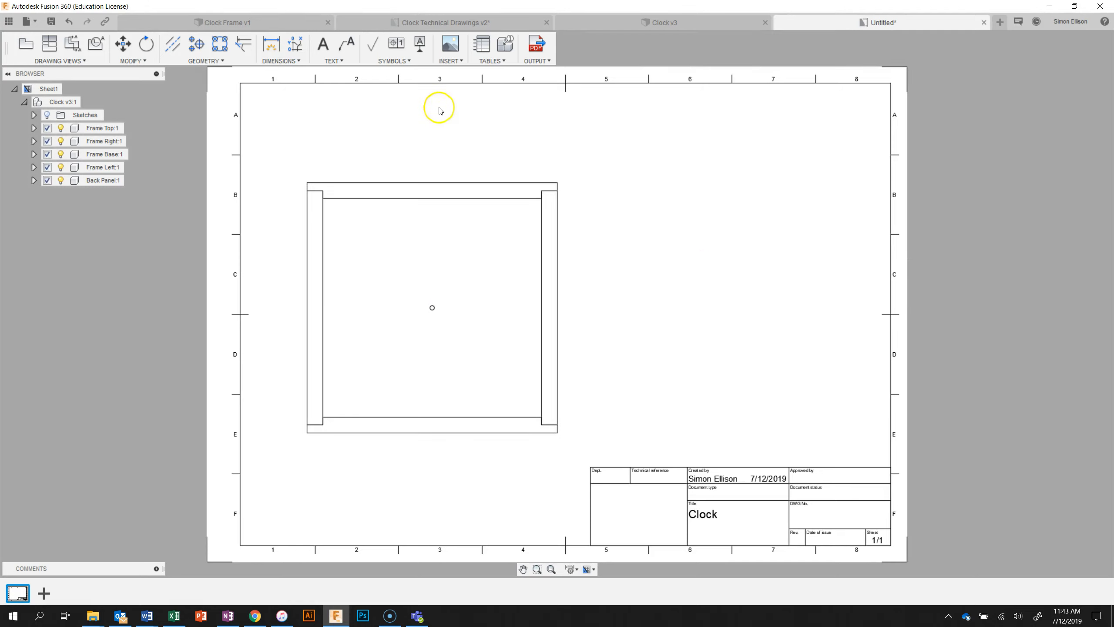
# - Create two projected views from the front view, one below it and one to its left
pyautogui.click(50, 44)
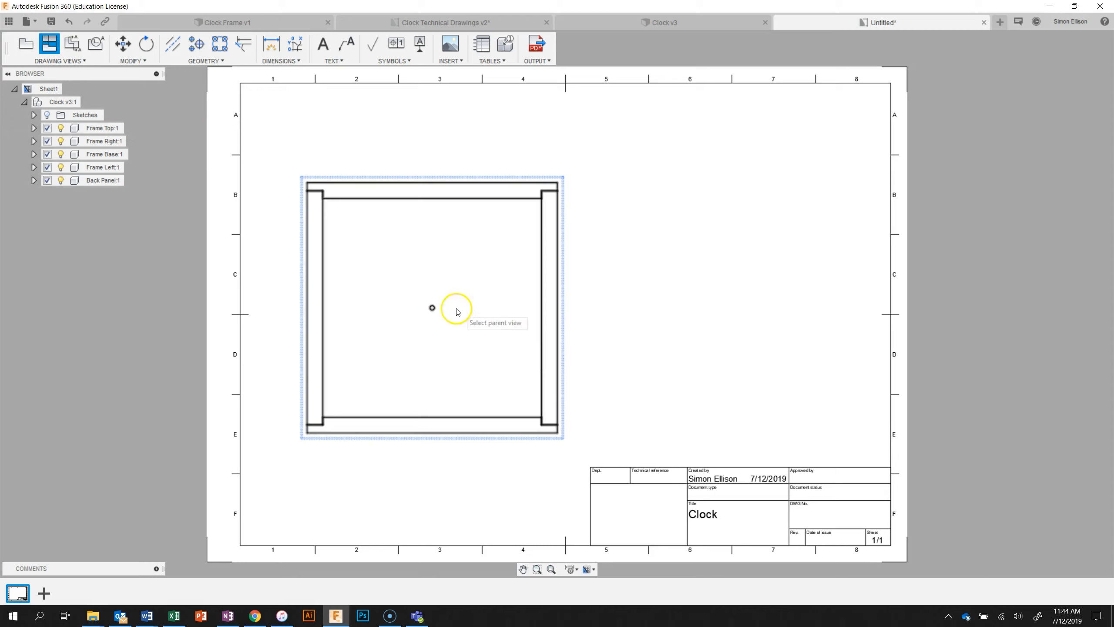
pyautogui.click(430, 304)
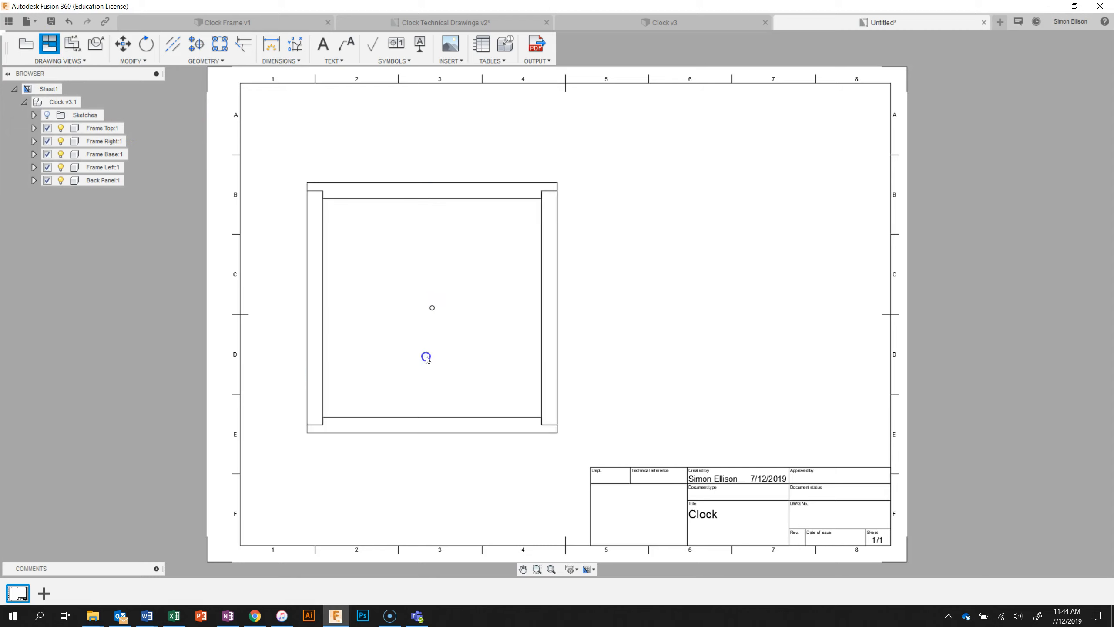
pyautogui.click(422, 501)
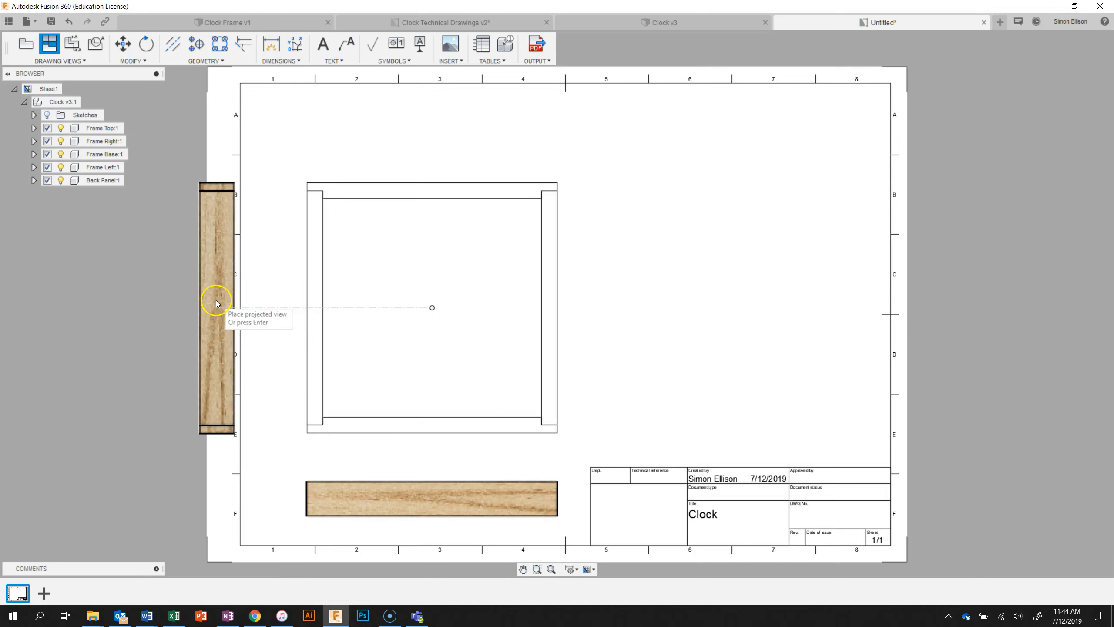
pyautogui.click(249, 324)
pyautogui.press('Return')
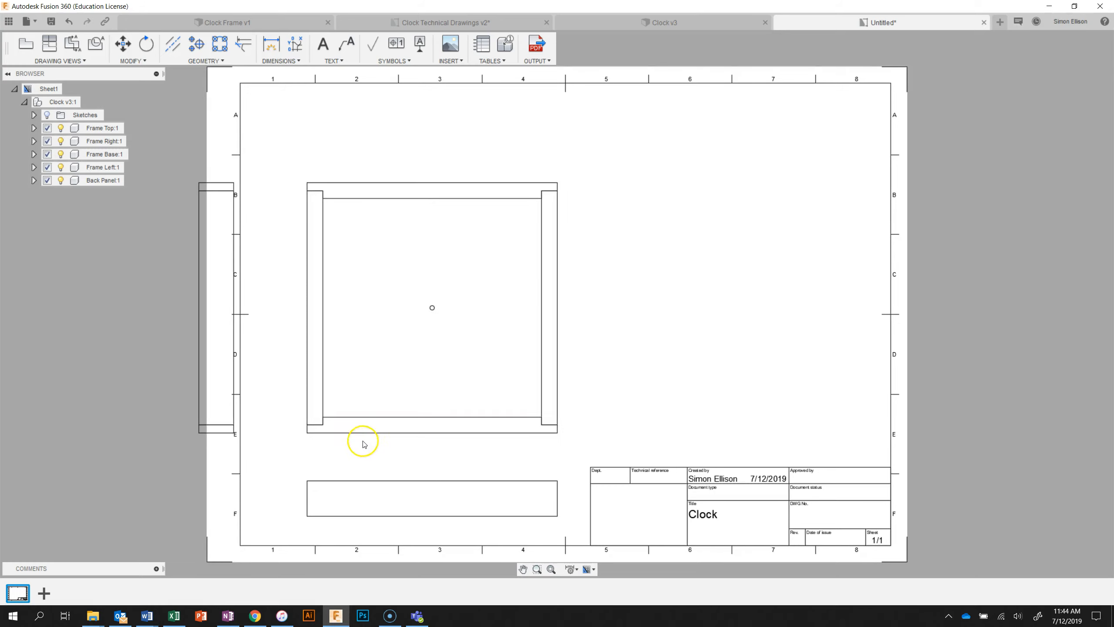
# - Move the side view to the right of the front view and the lower projected view above the front view
pyautogui.click(219, 315)
pyautogui.click(217, 310)
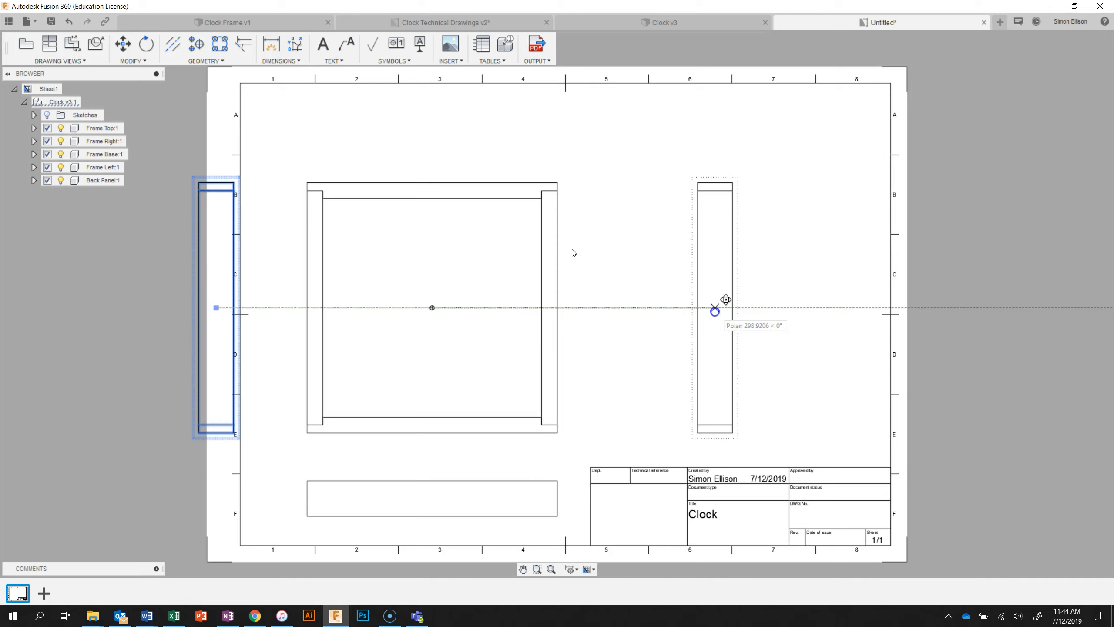
pyautogui.click(715, 310)
pyautogui.click(433, 503)
pyautogui.click(433, 499)
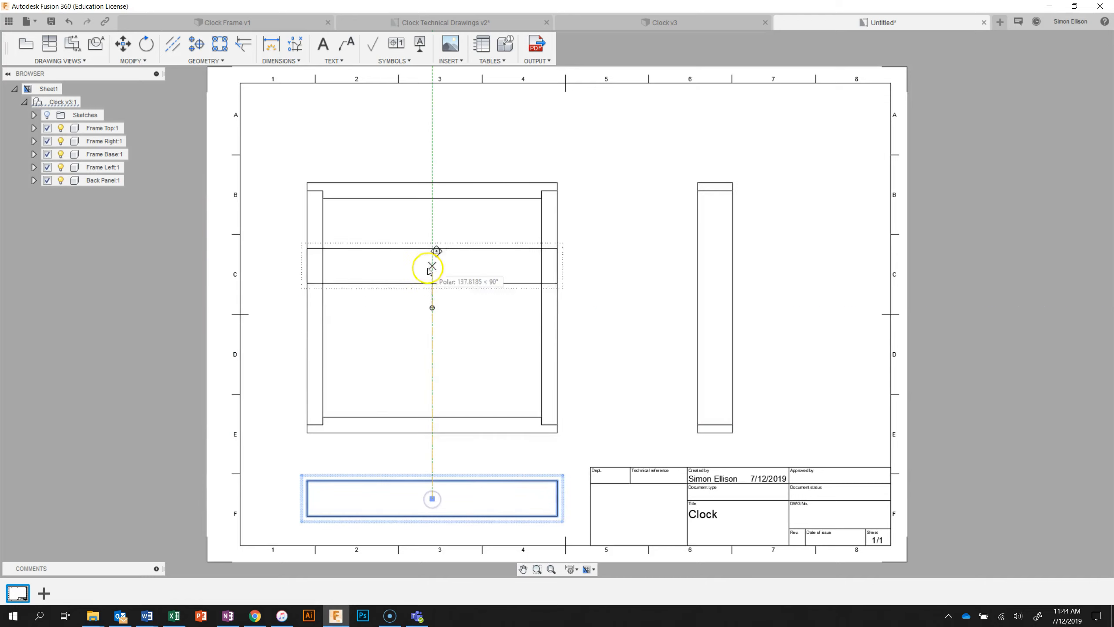
pyautogui.click(421, 129)
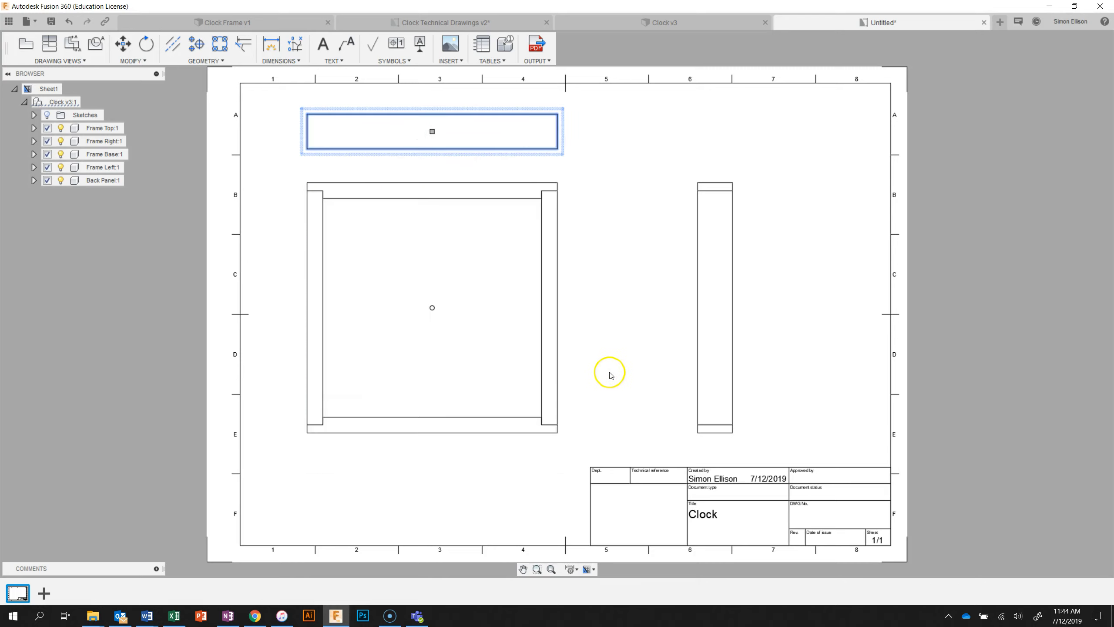
pyautogui.click(725, 324)
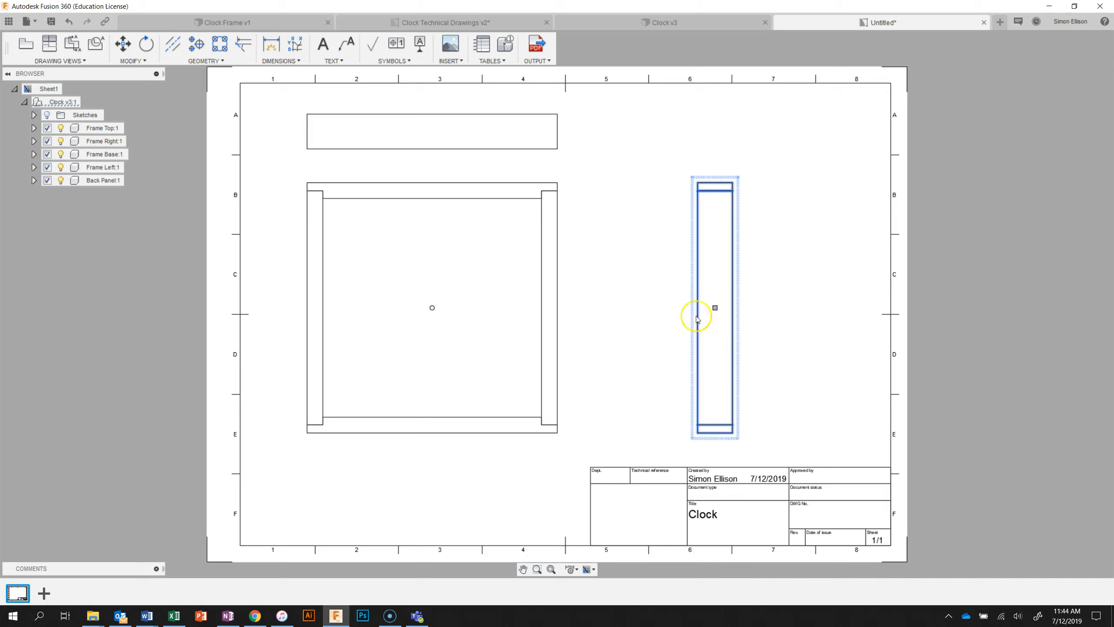
pyautogui.click(603, 356)
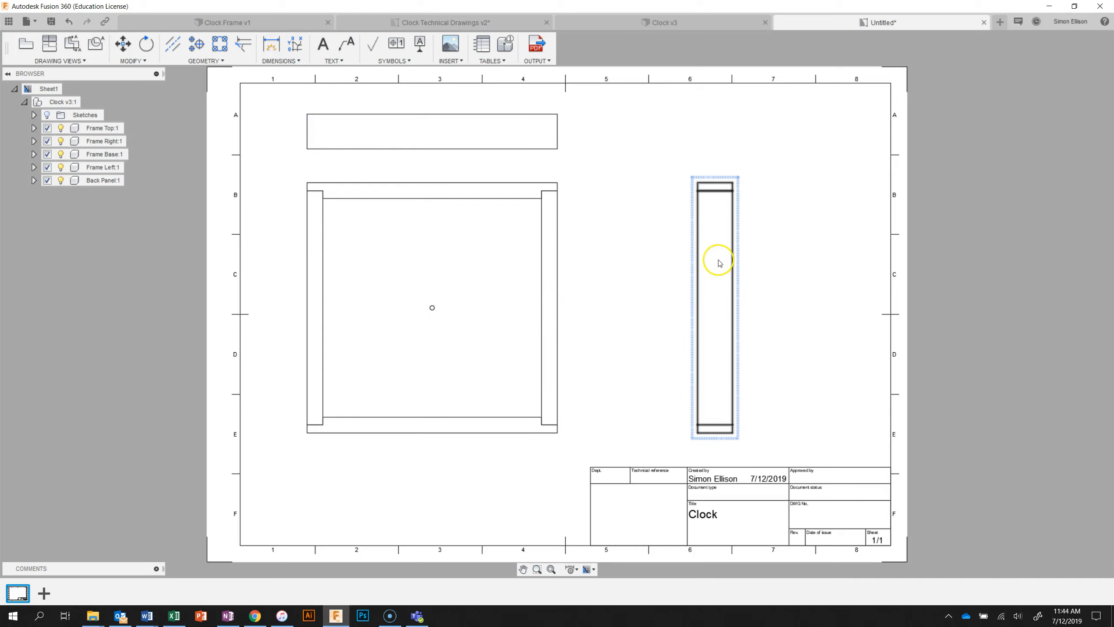
# - Edit the side view to use the visible and hidden edges style
pyautogui.click(733, 253)
pyautogui.rightClick(733, 250)
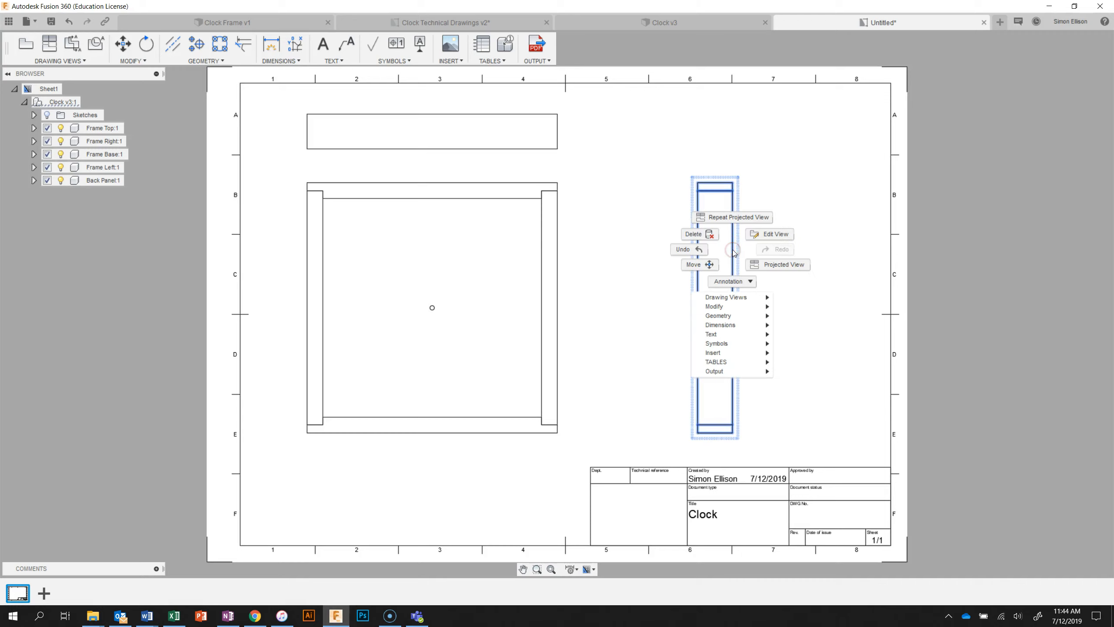
pyautogui.click(777, 234)
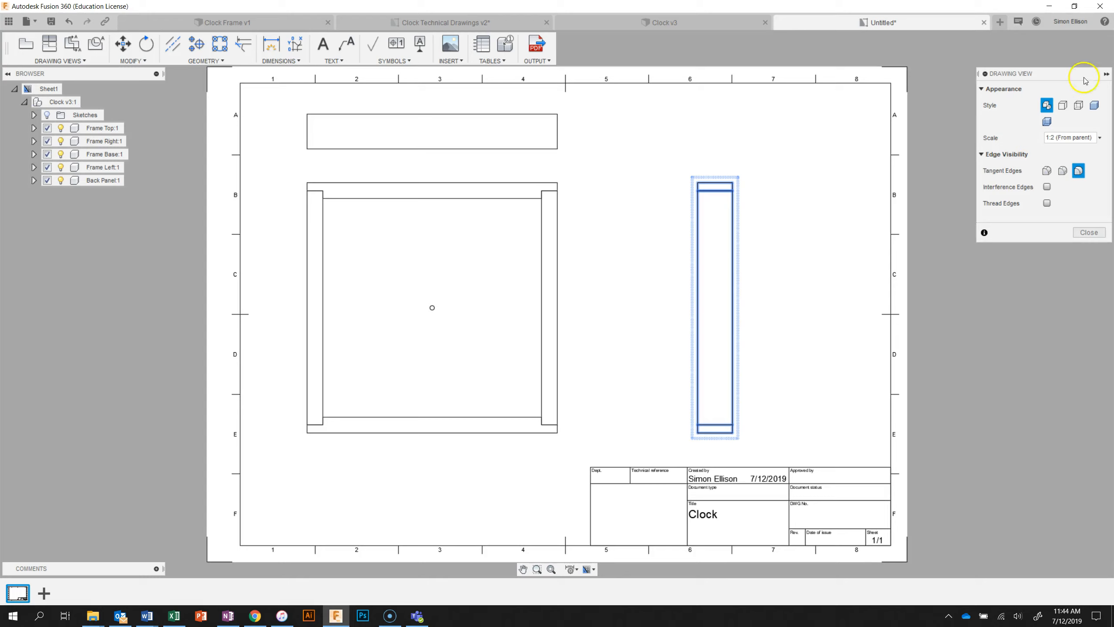
pyautogui.click(1080, 106)
pyautogui.click(1092, 231)
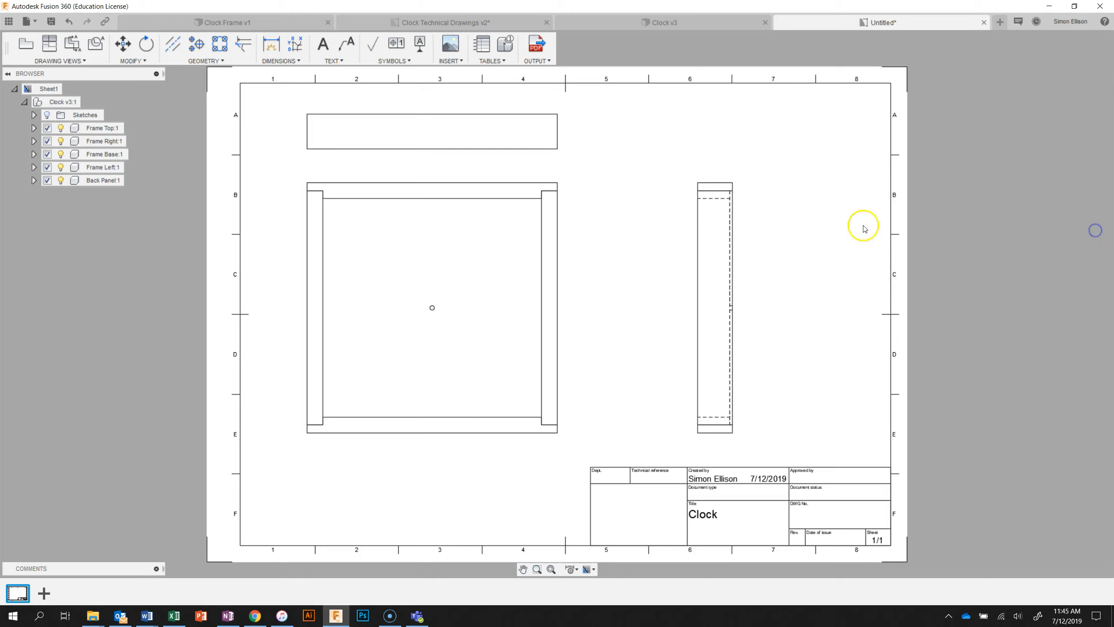
# - Edit the view above the front view to use the visible and hidden edges style
pyautogui.rightClick(442, 122)
pyautogui.click(483, 106)
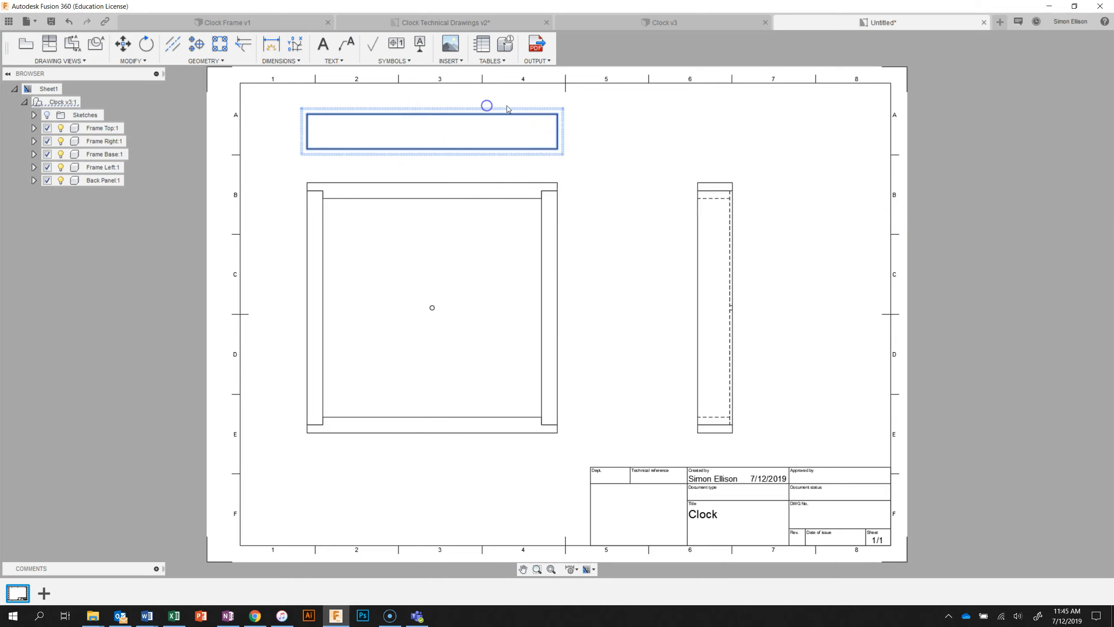
pyautogui.click(1079, 104)
pyautogui.click(1088, 231)
# - Check the reference Clock Technical Drawings sheet and dimension the front view's overall width below its base edge
pyautogui.click(410, 23)
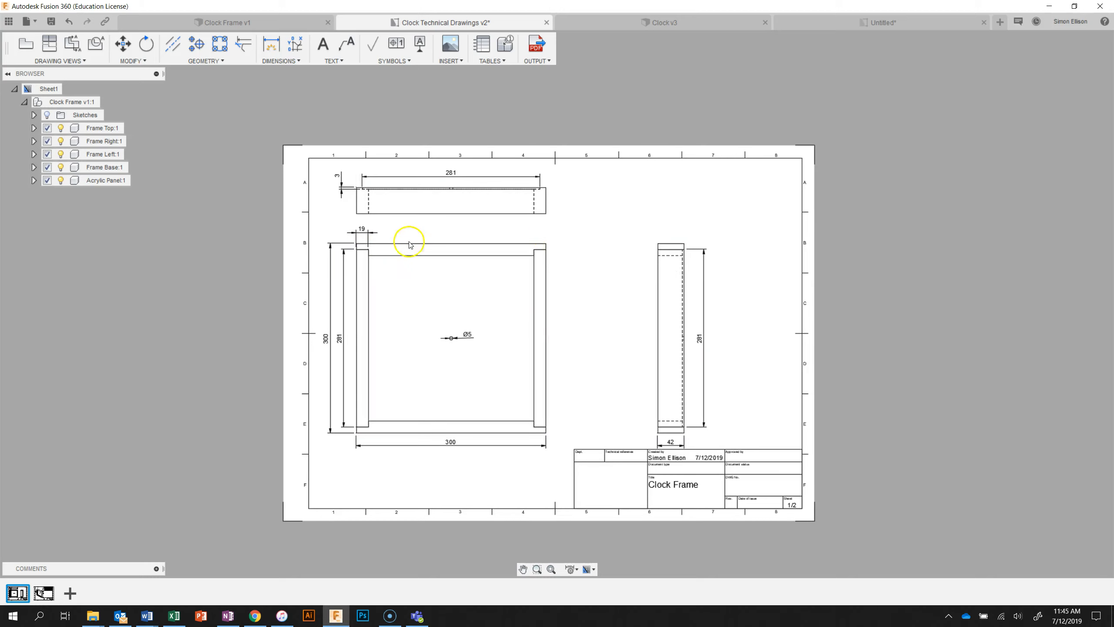
pyautogui.click(840, 23)
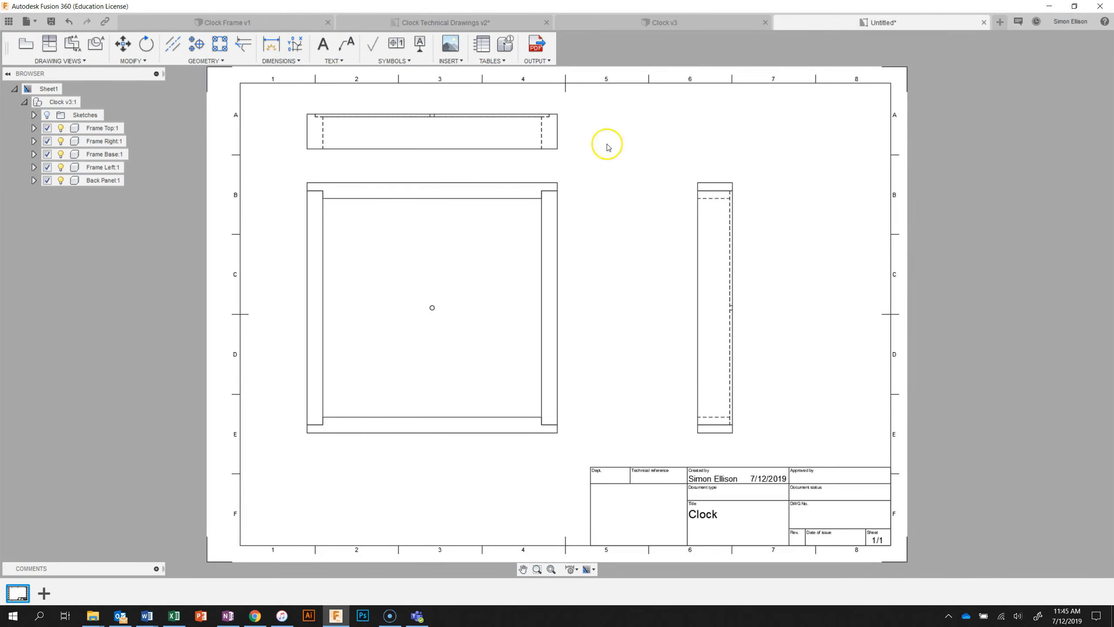
pyautogui.click(270, 53)
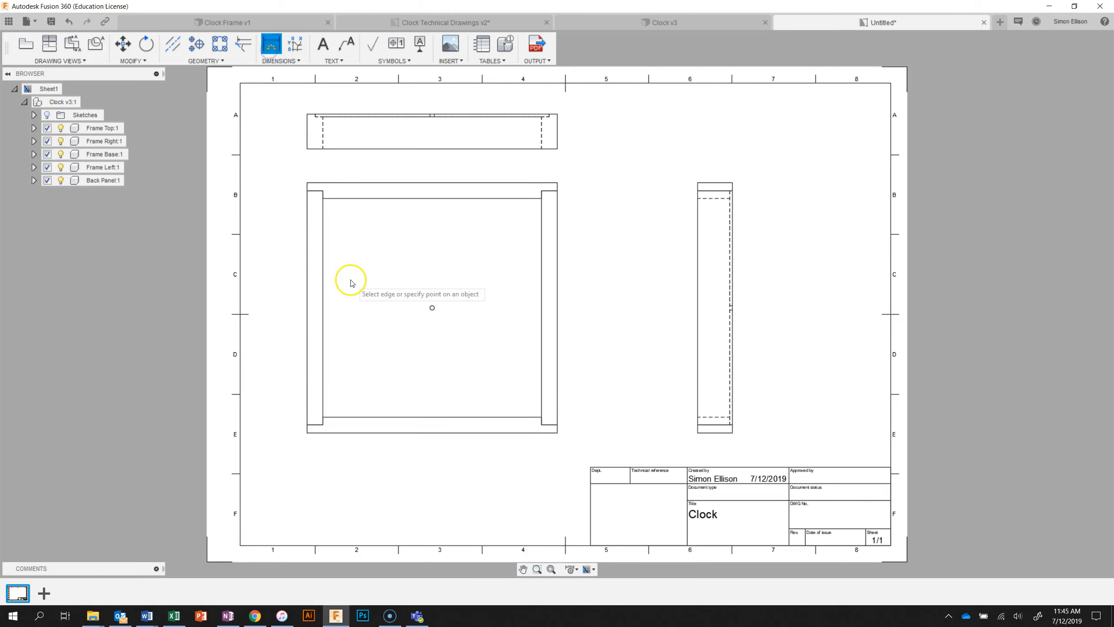
pyautogui.click(409, 435)
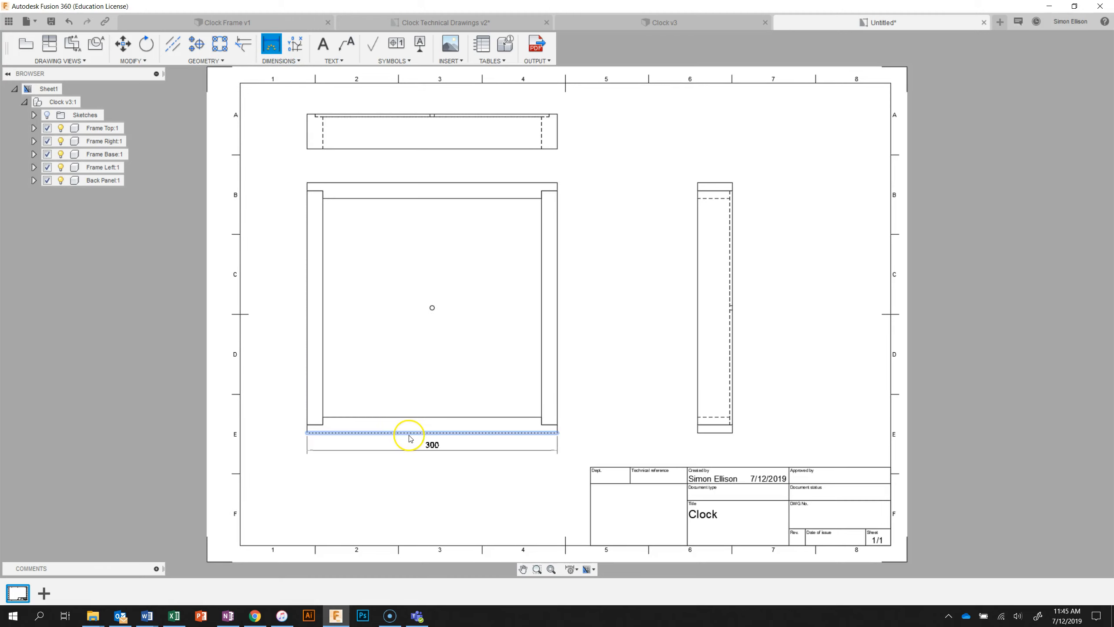
pyautogui.click(412, 465)
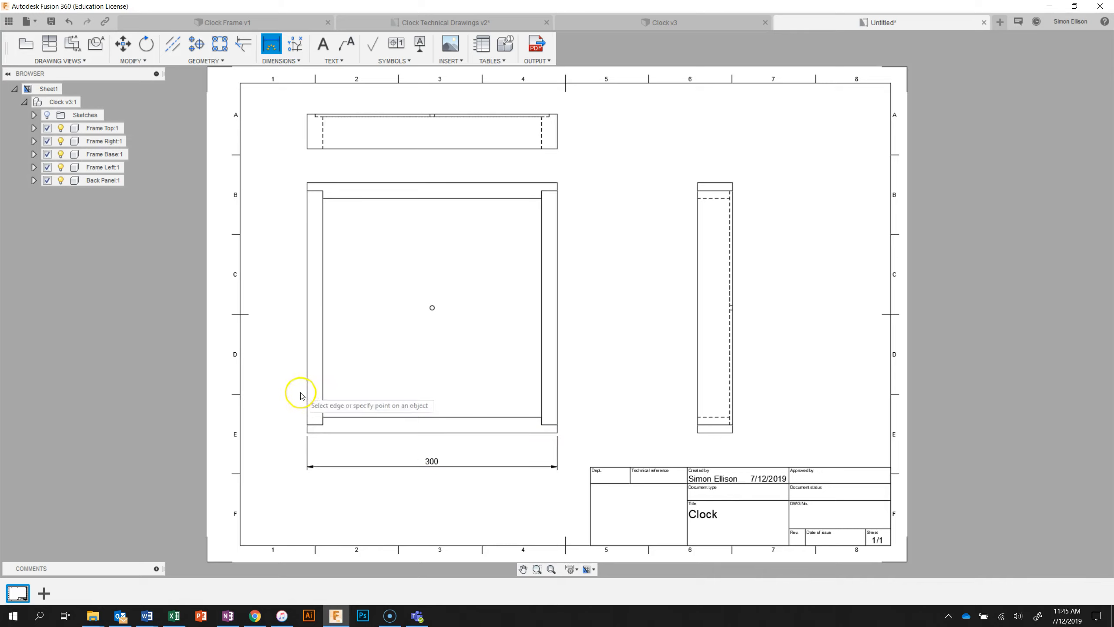
# - Dimension the left frame piece's length and the frame's overall height, both placed left of the front view
pyautogui.click(324, 389)
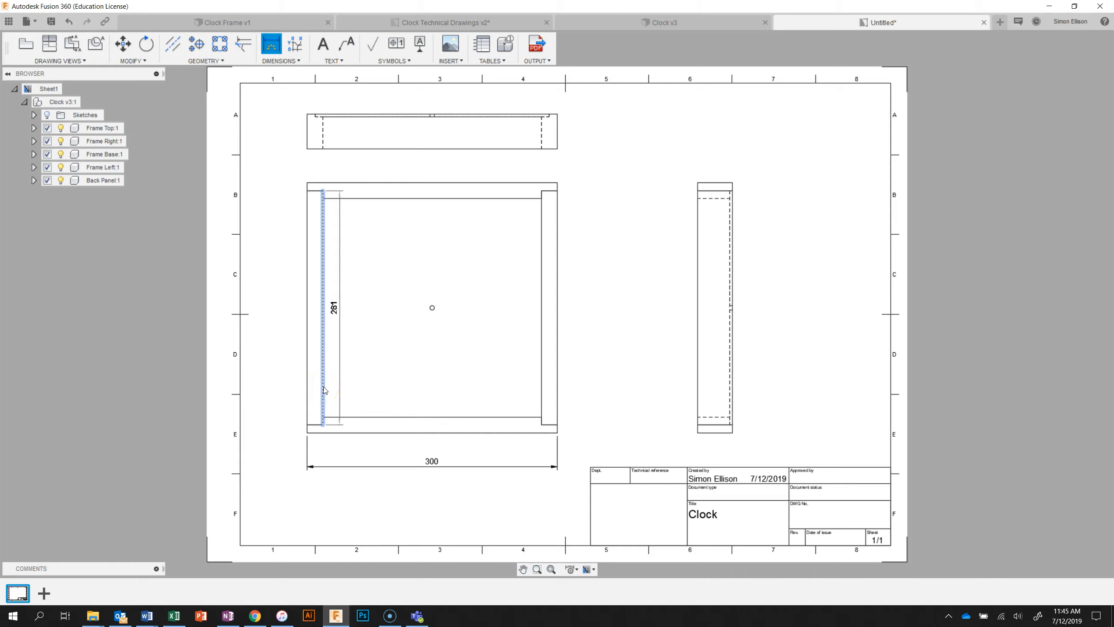
pyautogui.click(293, 388)
pyautogui.click(307, 425)
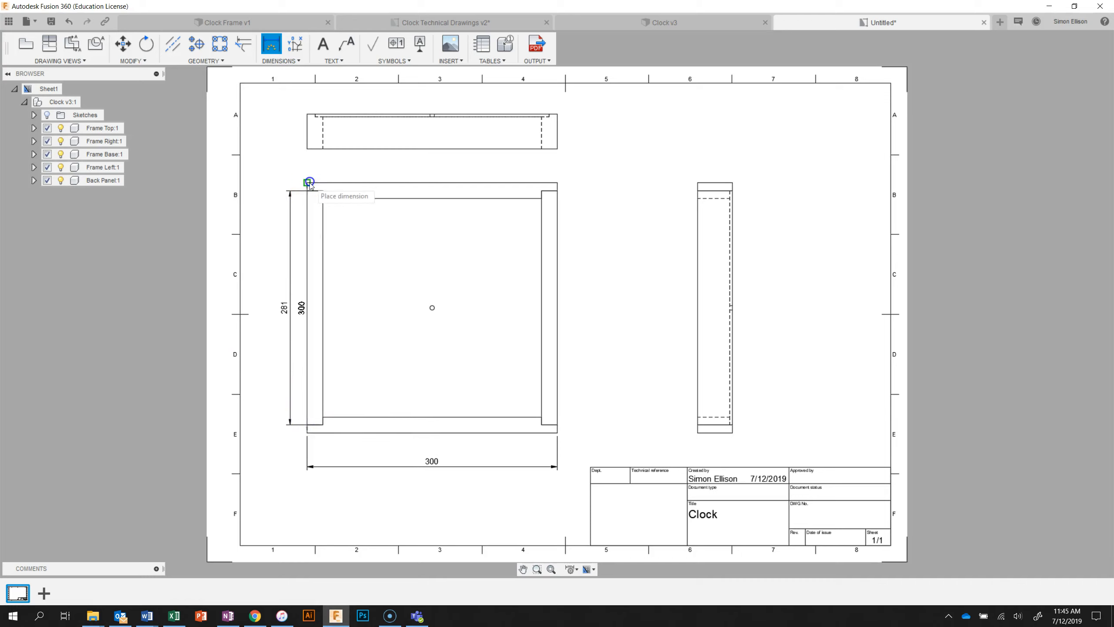
pyautogui.click(269, 202)
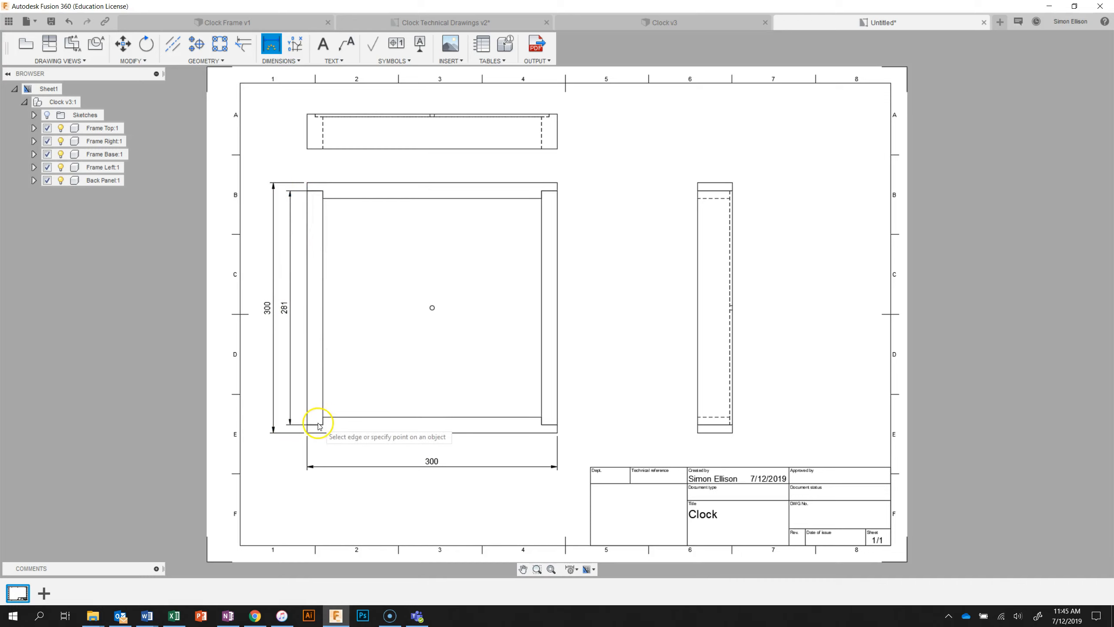
# - Dimension the left frame piece's thickness, placing the dimension above the front view
pyautogui.click(324, 191)
pyautogui.click(306, 191)
pyautogui.click(319, 170)
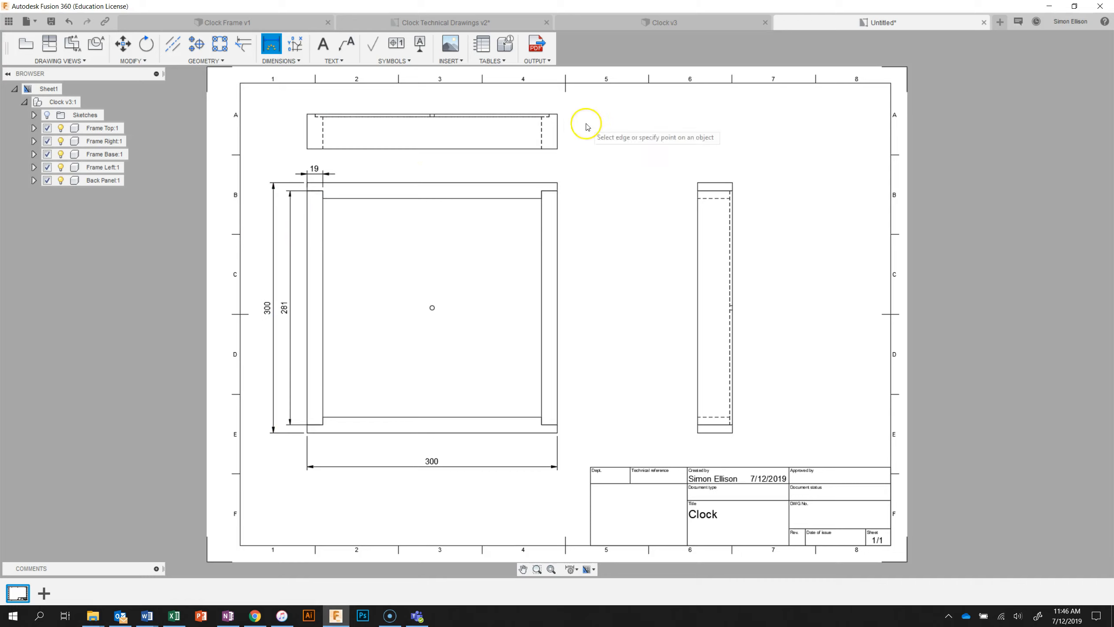
# - Dimension the back panel's width above the top view and its height to the right of the side view
pyautogui.click(444, 116)
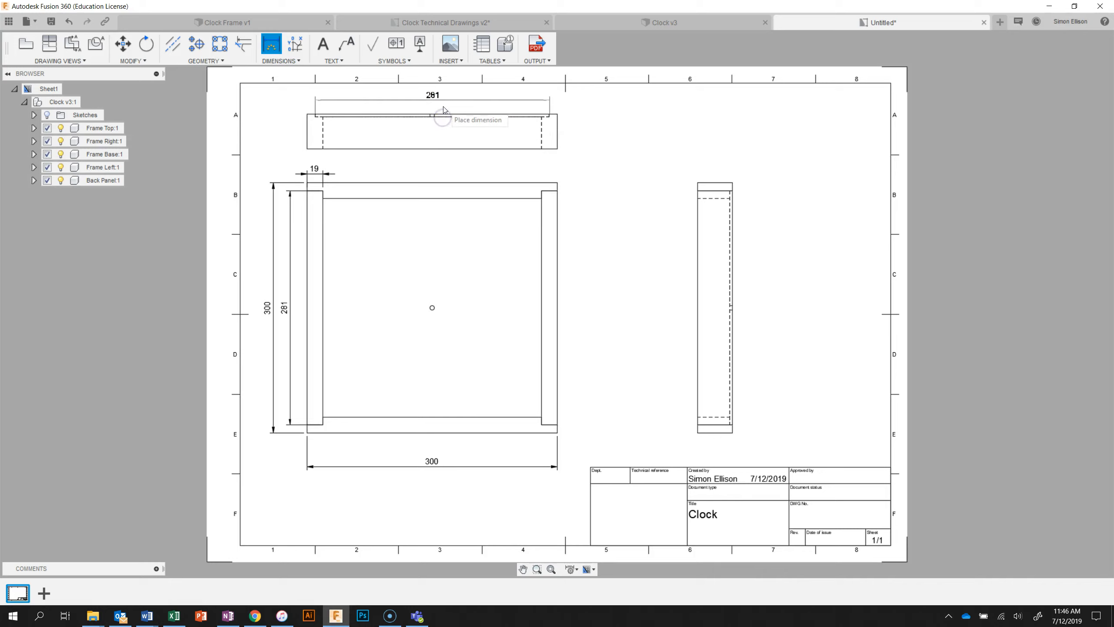
pyautogui.click(443, 110)
pyautogui.click(729, 226)
pyautogui.click(739, 225)
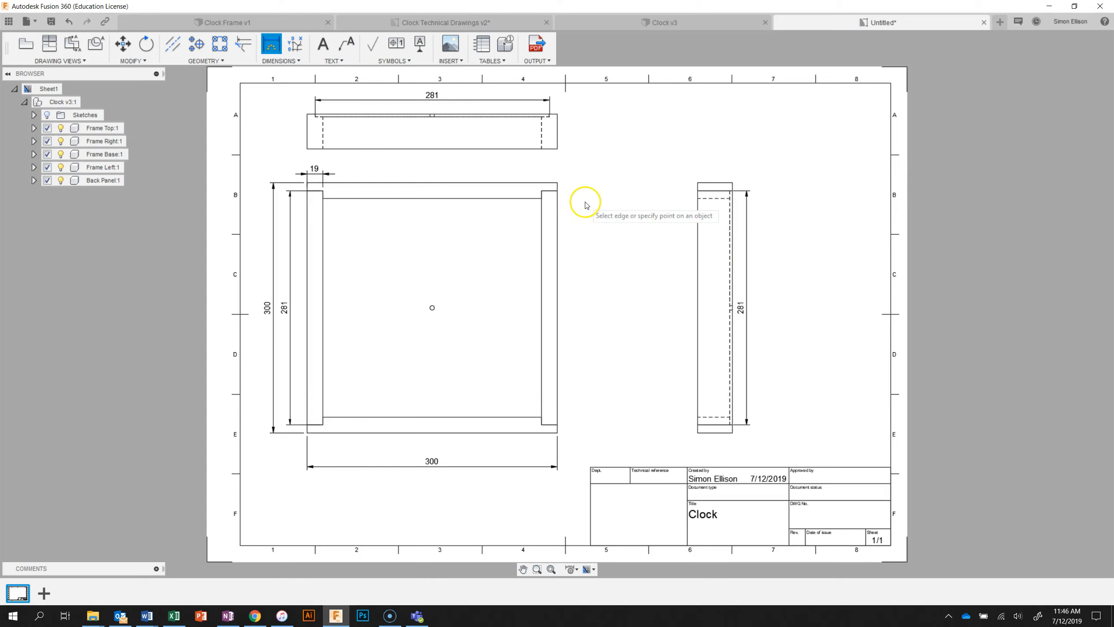
# - Dimension the back panel's thickness, placing the dimension left of the top view
pyautogui.click(338, 118)
pyautogui.click(339, 116)
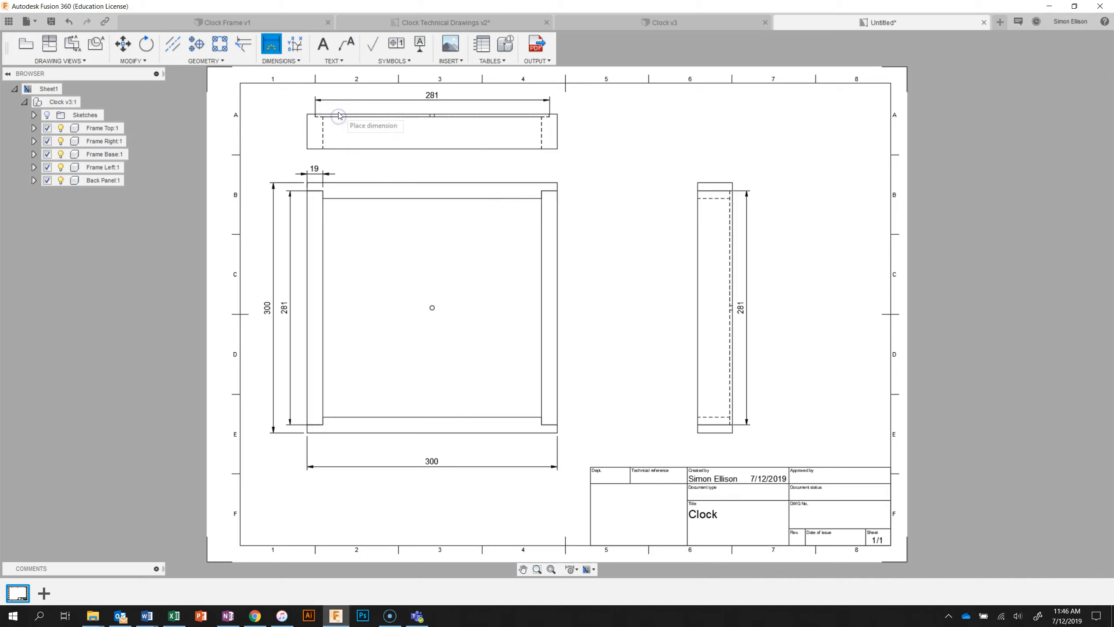
pyautogui.click(339, 113)
pyautogui.click(296, 112)
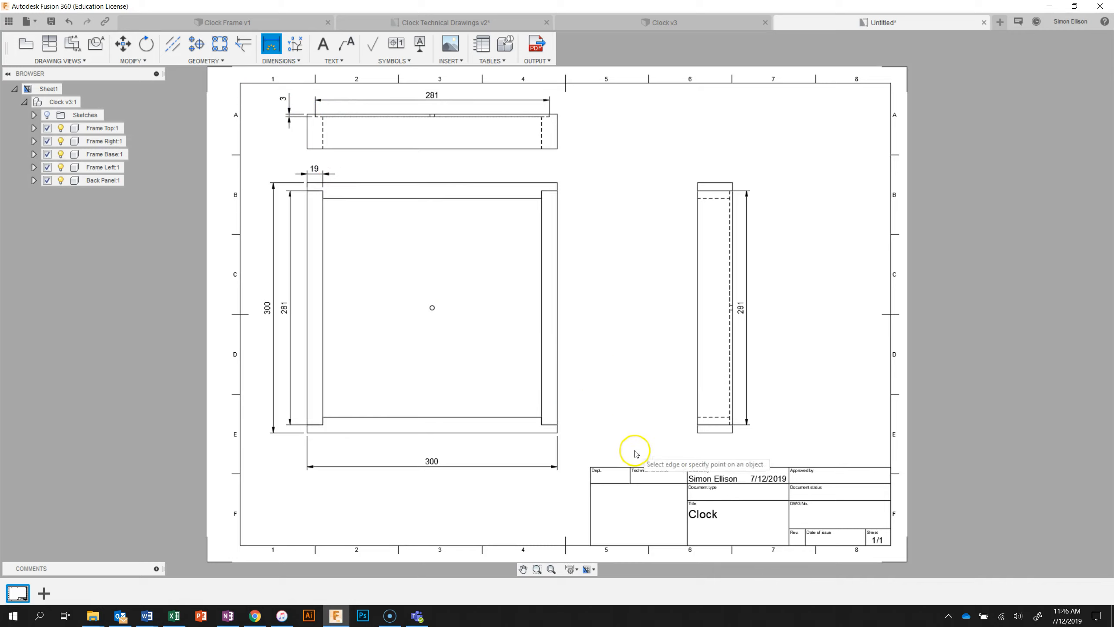
# - Dimension the frame's depth between the side view's lower corners, placing it below the view
pyautogui.click(698, 433)
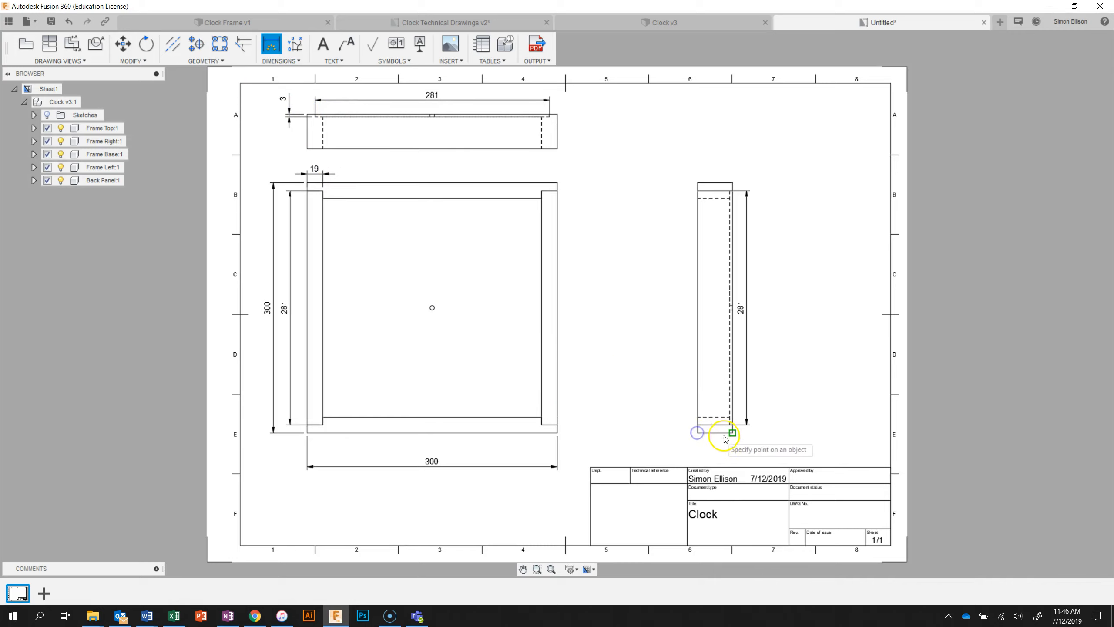
pyautogui.click(732, 434)
pyautogui.click(730, 446)
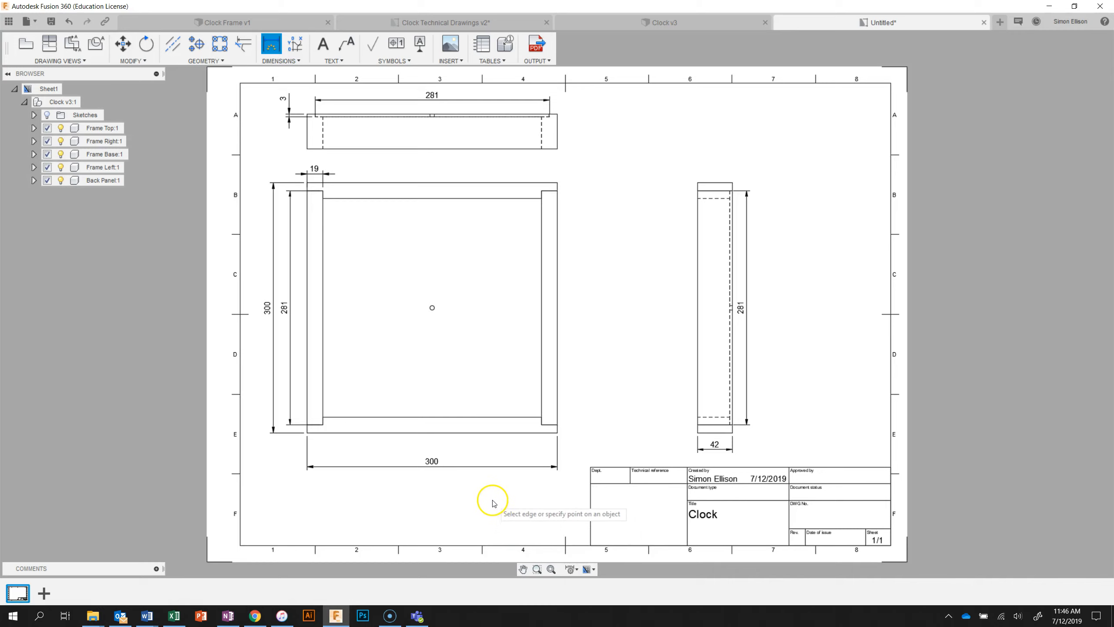
# - Add a second sheet and place a base view in NE Isometric orientation at 1:2 scale on its left half
pyautogui.click(45, 593)
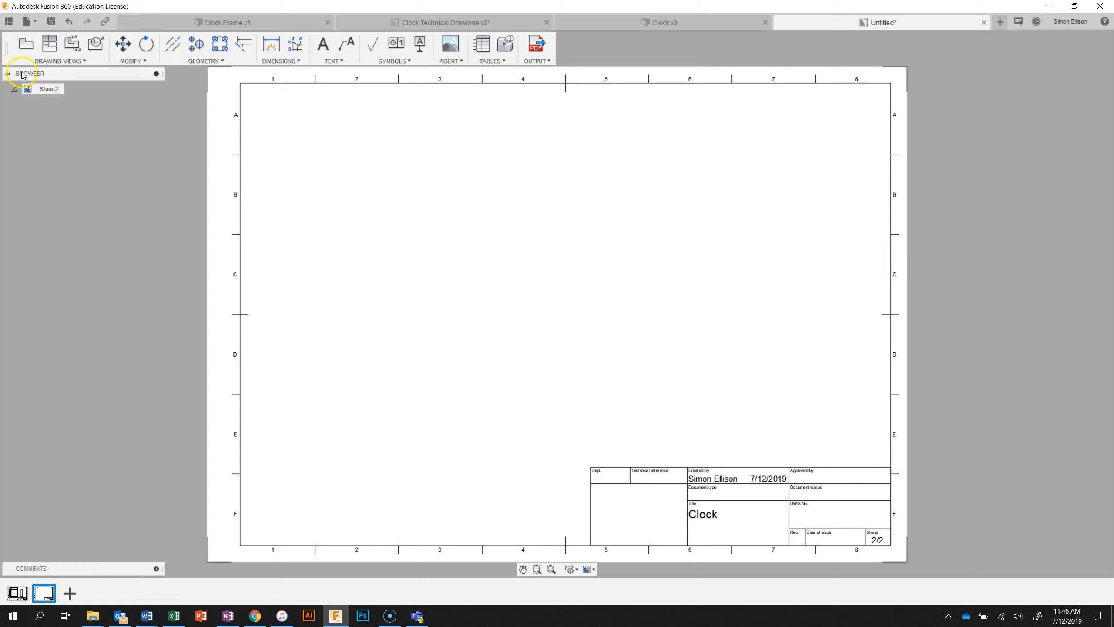
pyautogui.click(25, 45)
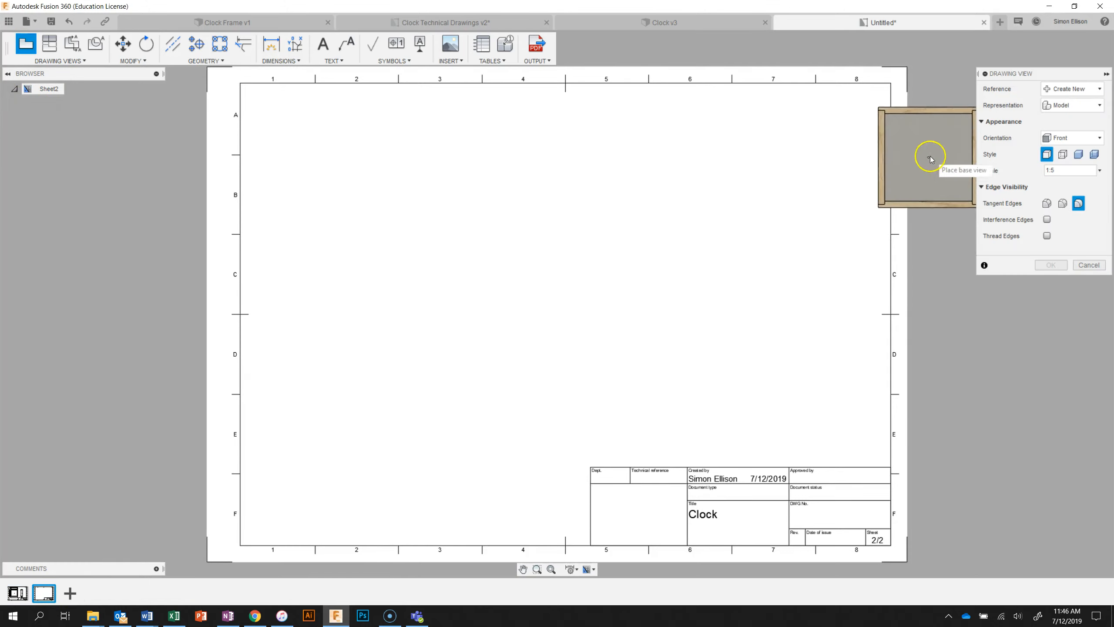
pyautogui.click(1053, 138)
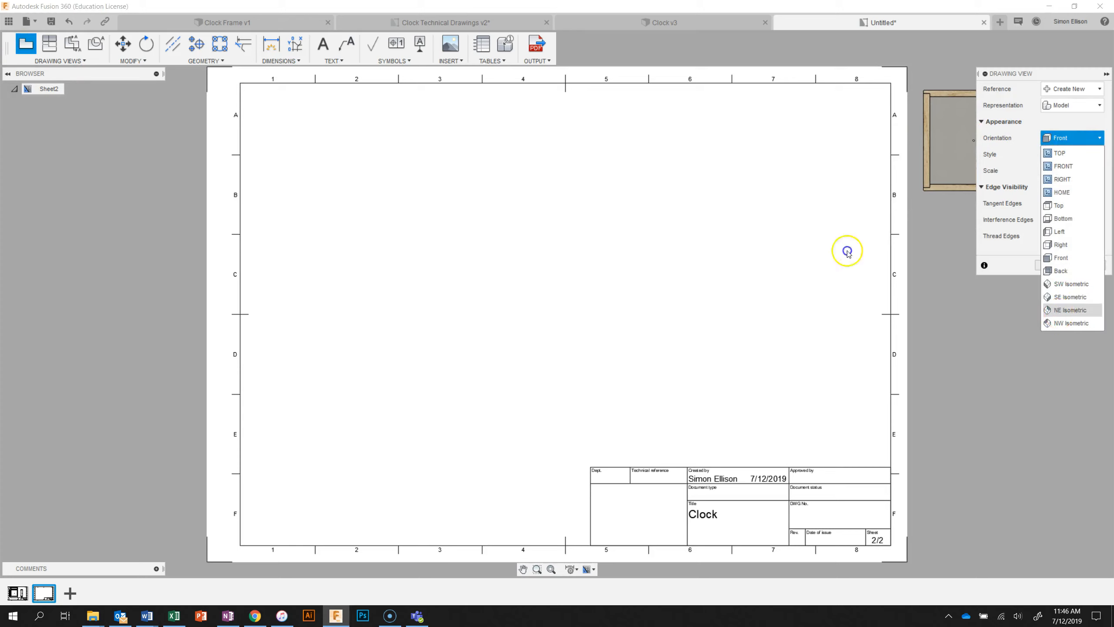
pyautogui.click(1070, 310)
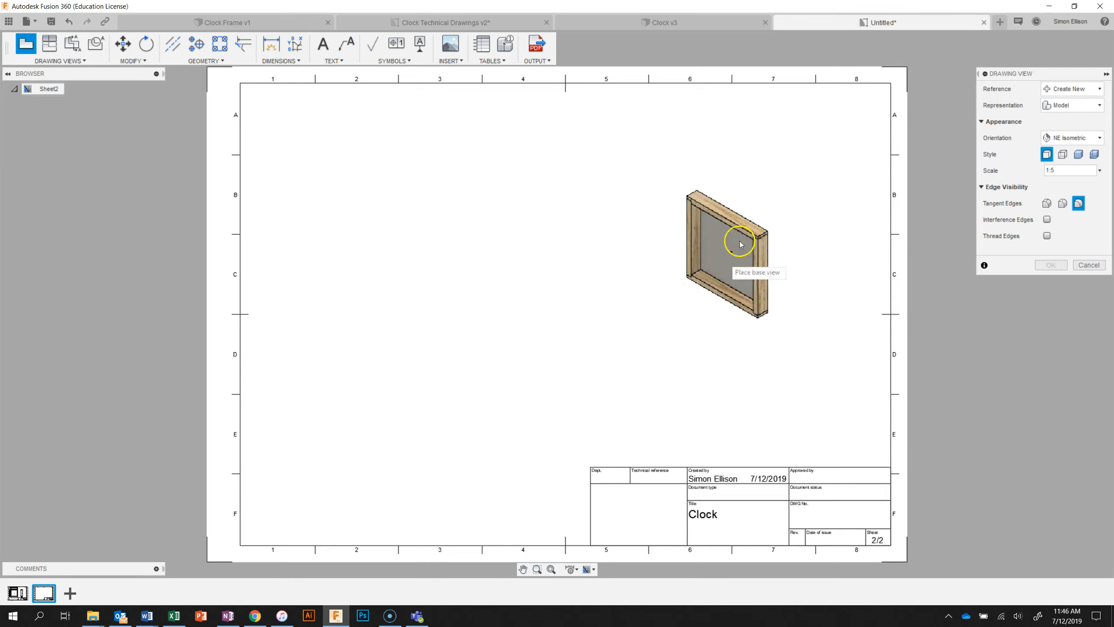
pyautogui.click(1100, 170)
pyautogui.click(1080, 197)
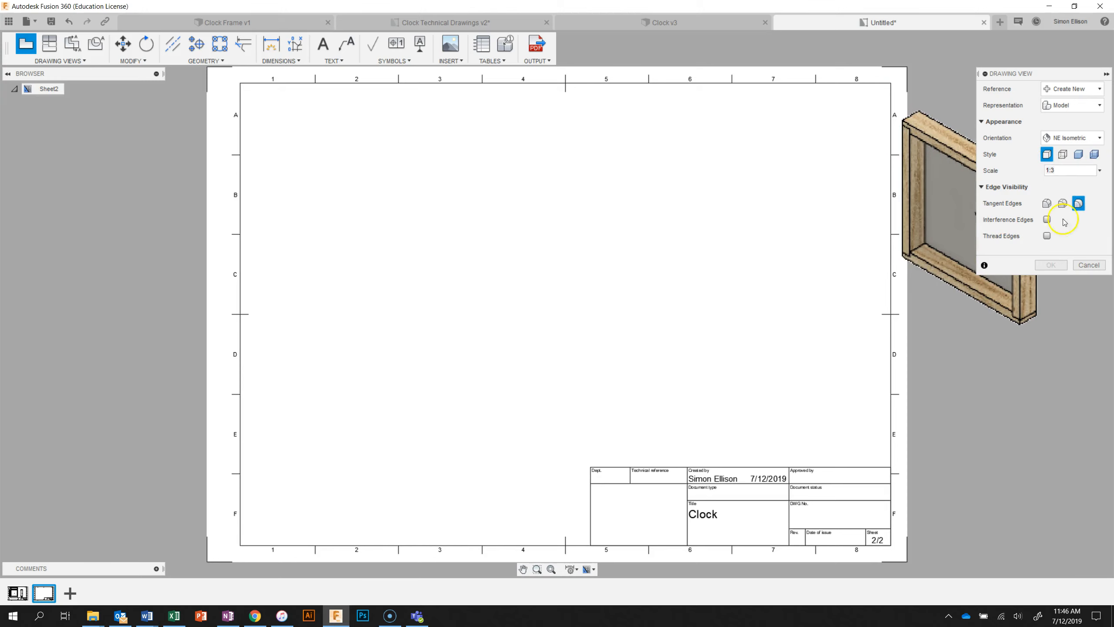
pyautogui.click(1100, 171)
pyautogui.click(1071, 188)
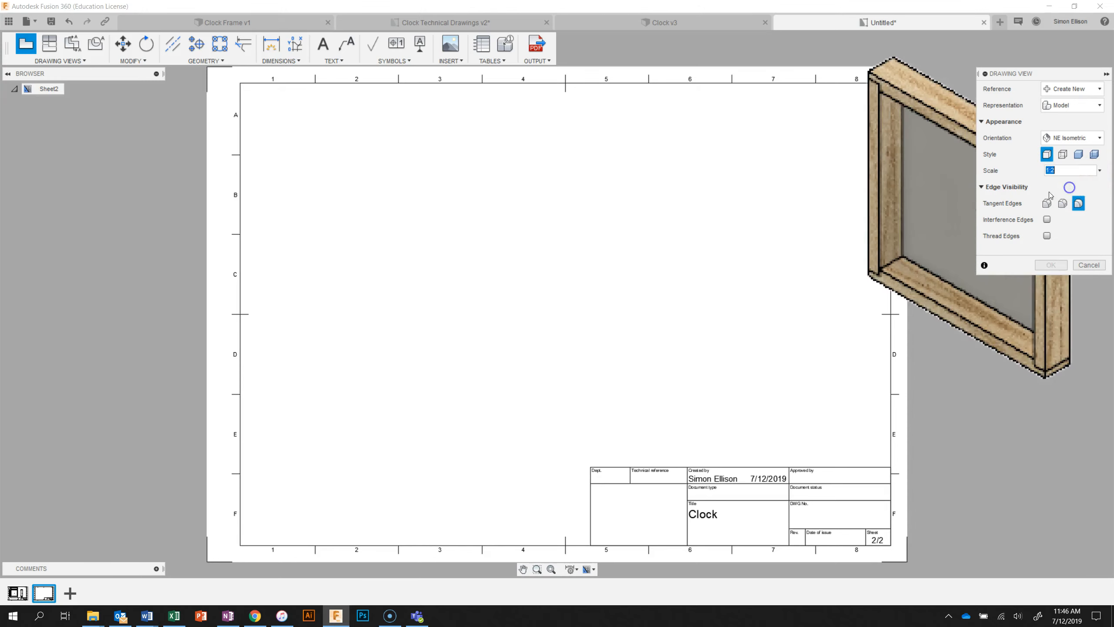
pyautogui.click(430, 312)
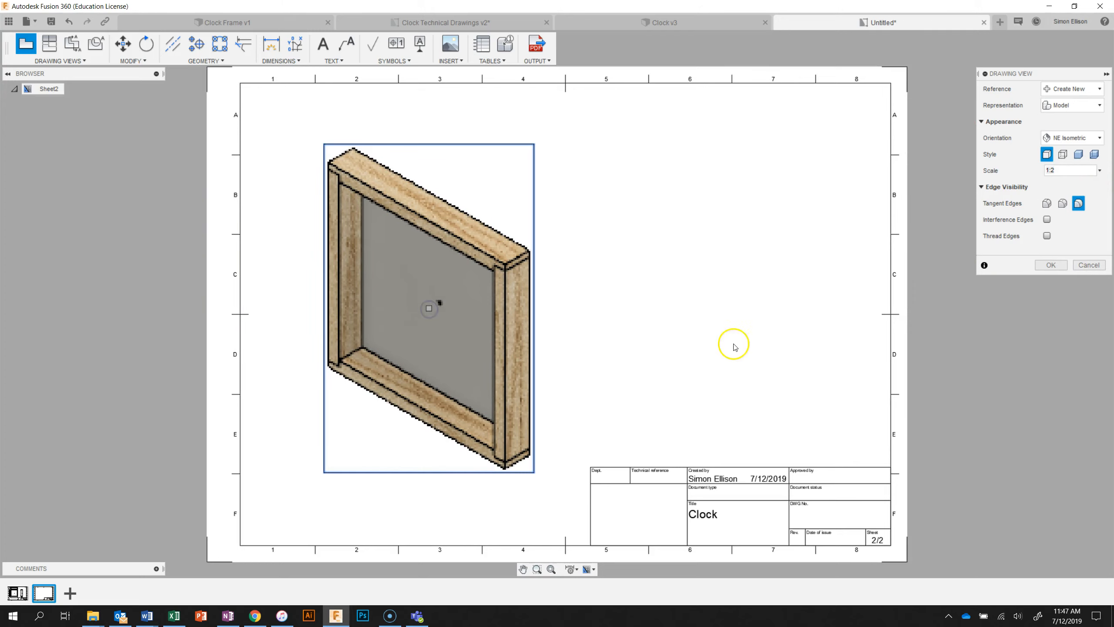
pyautogui.click(1051, 265)
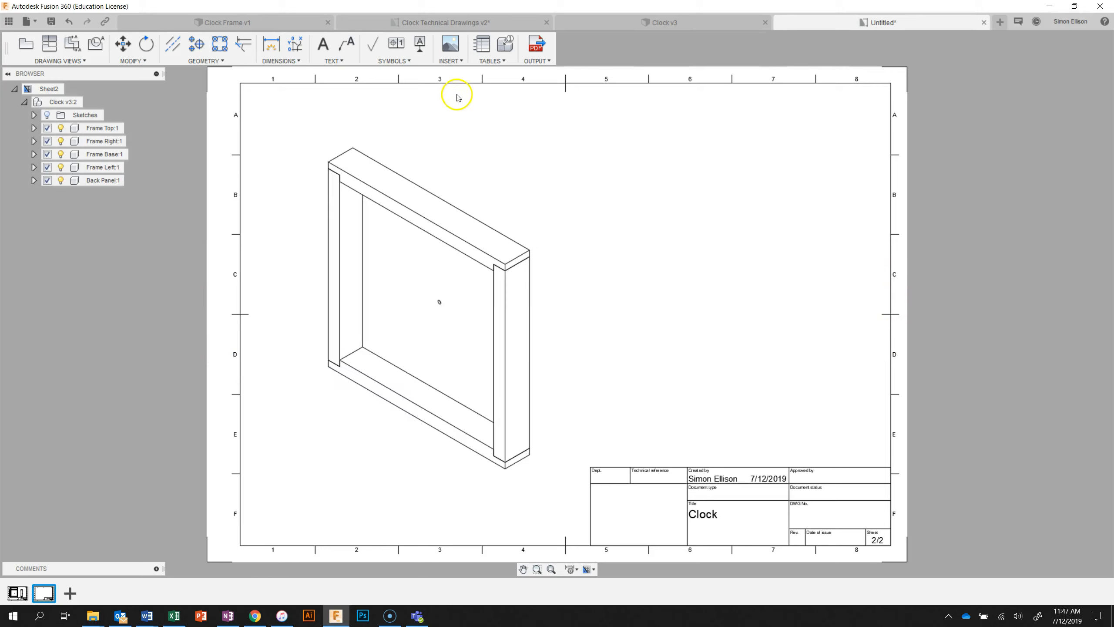
# - Place a parts list in the sheet's upper right corner and save the drawing as Clock Drawing Video
pyautogui.click(482, 44)
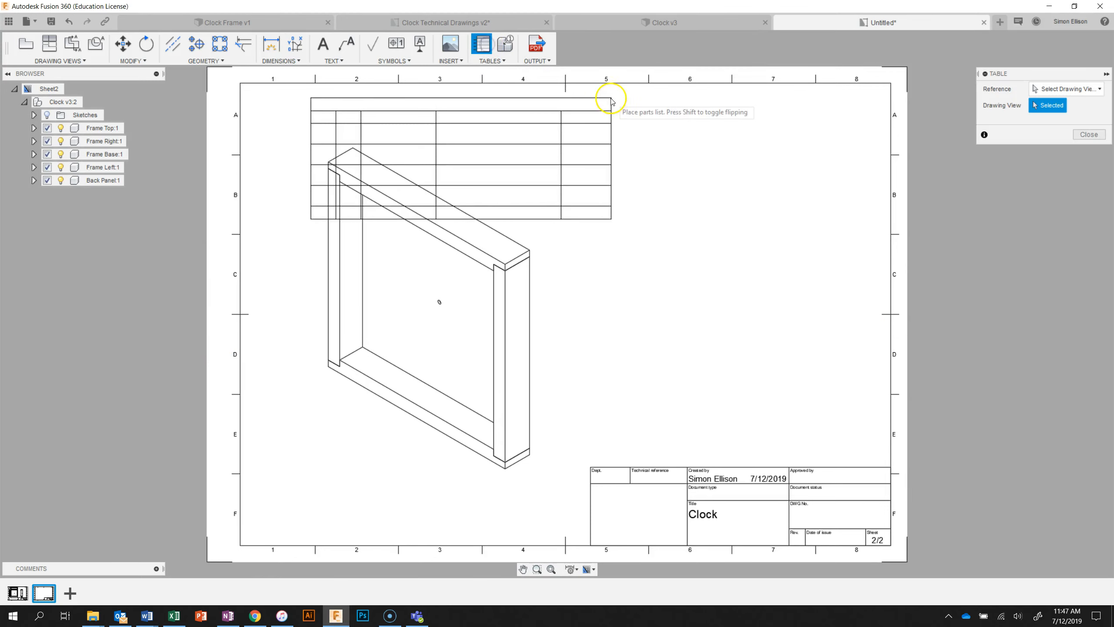
pyautogui.click(890, 88)
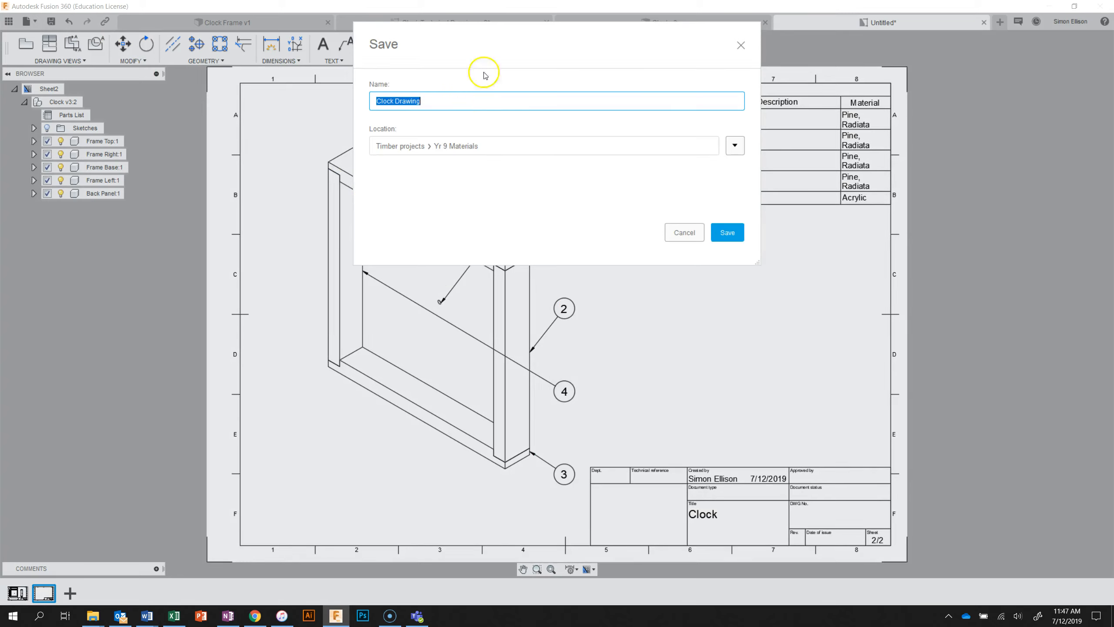
pyautogui.moveTo(480, 37); pyautogui.dragTo(485, 86)
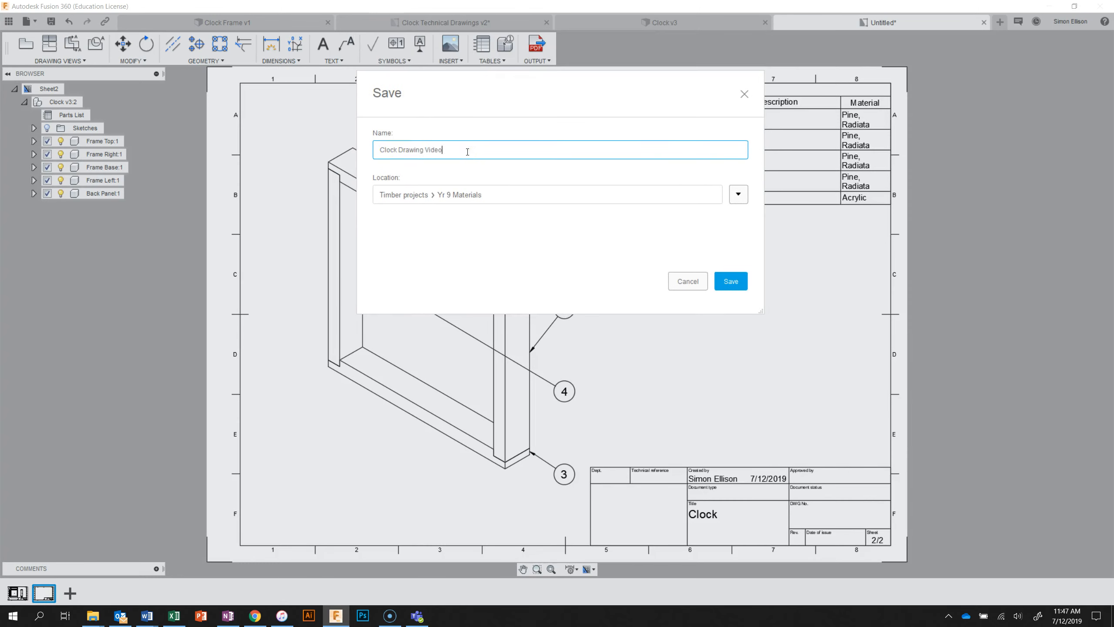
pyautogui.click(731, 281)
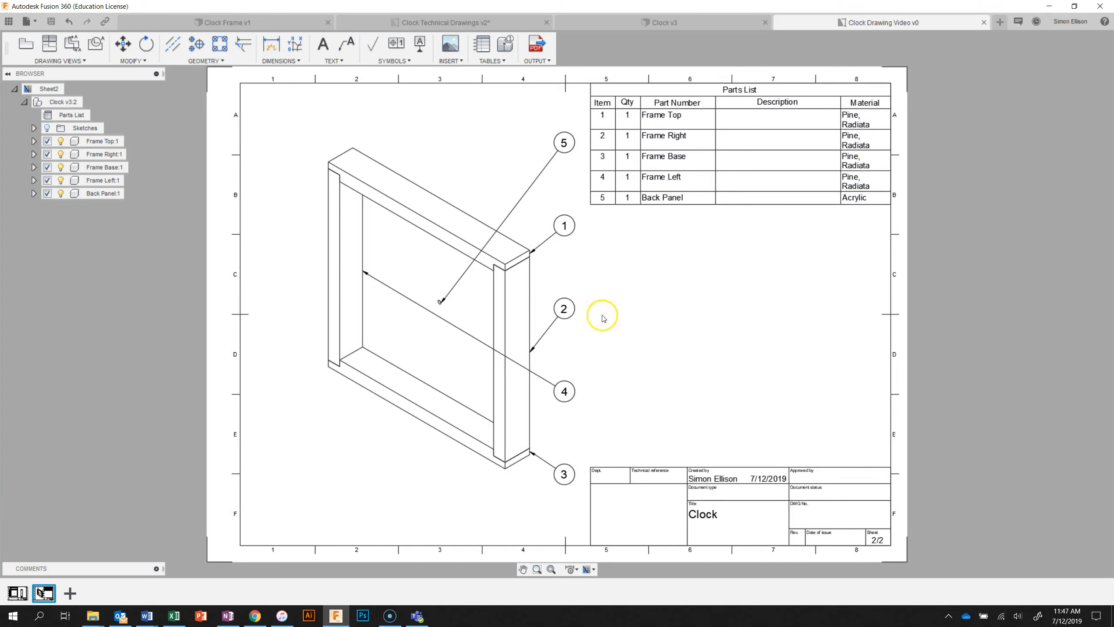
# - Return to the first sheet and output all sheets as the PDF Clock Drawing Video v1 in the Clock CAD Task folder
pyautogui.click(16, 593)
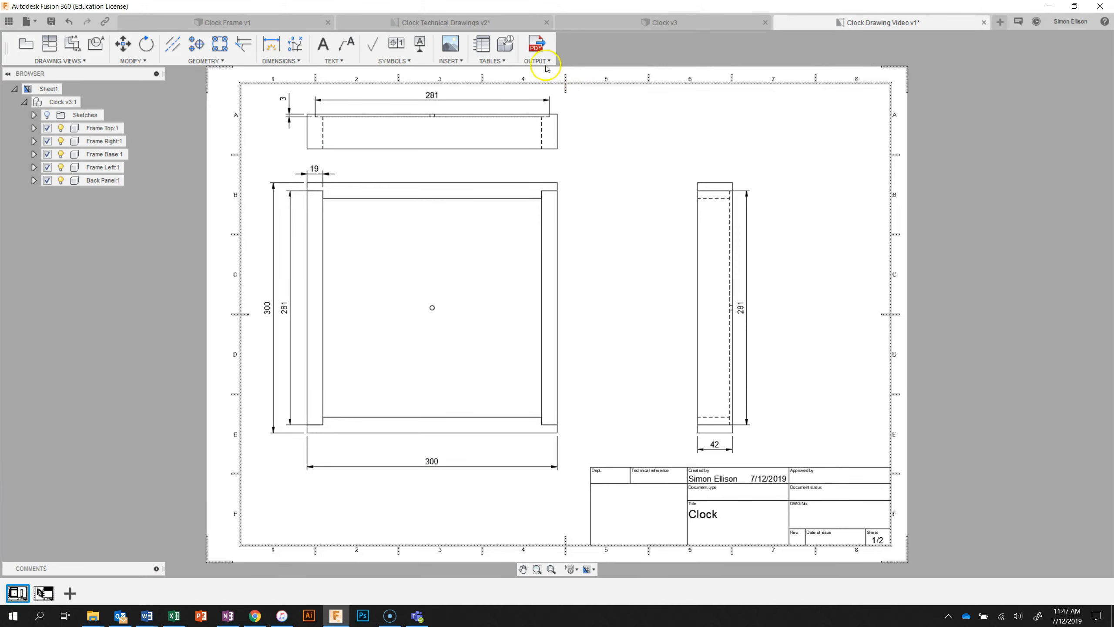
pyautogui.click(539, 44)
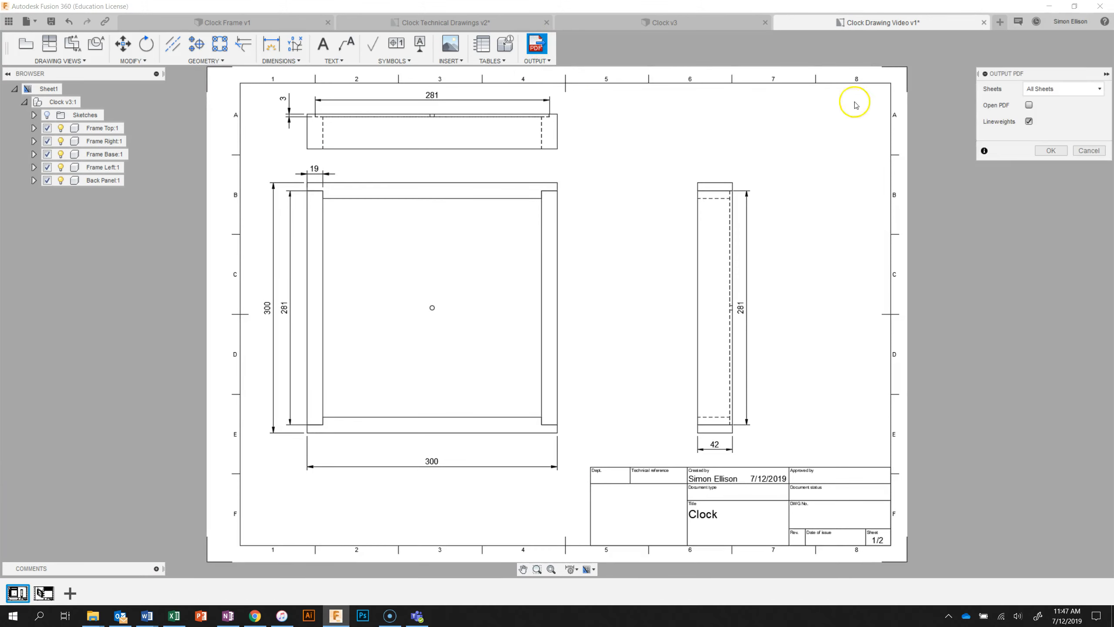
pyautogui.click(1051, 151)
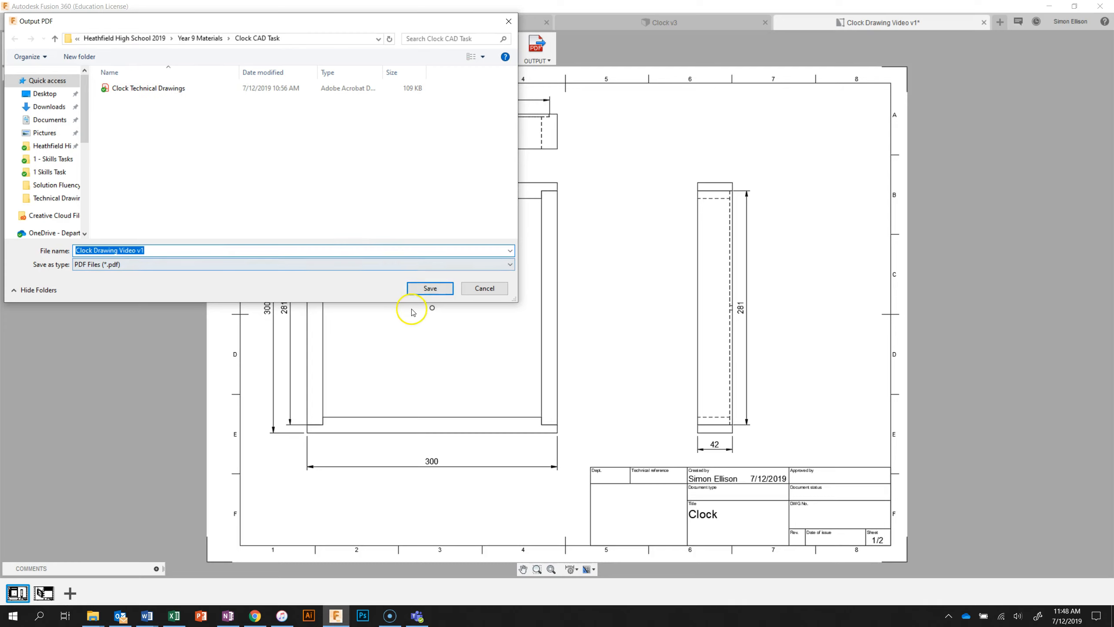
pyautogui.click(439, 293)
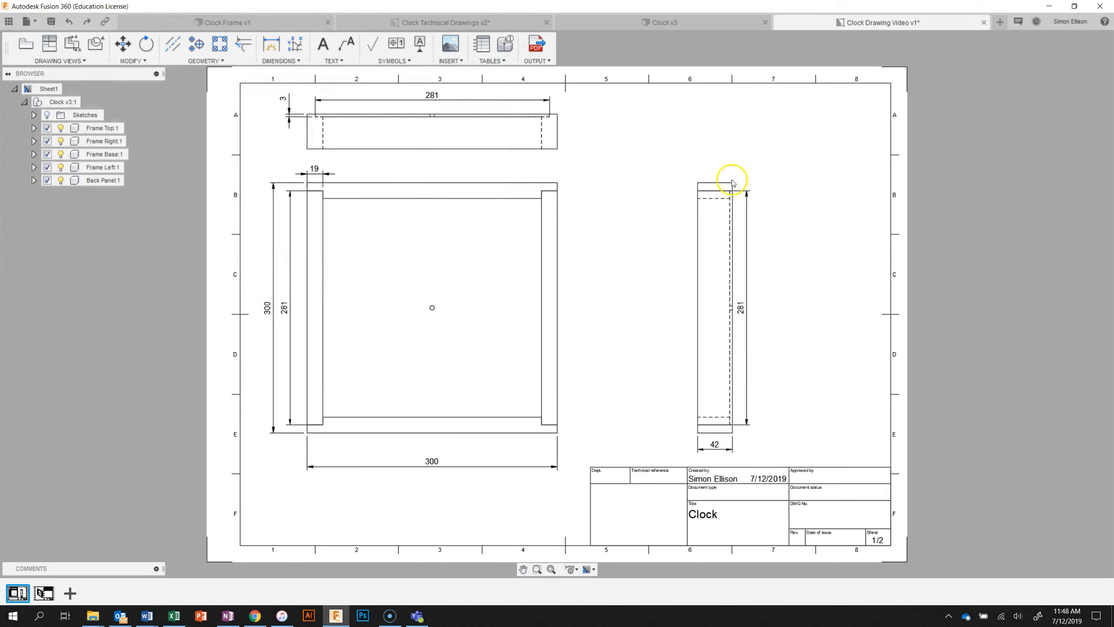
# - Export the Clock v3 design as a Fusion 360 archive file named Clock_Firstname_Lastname_9.3
pyautogui.click(642, 21)
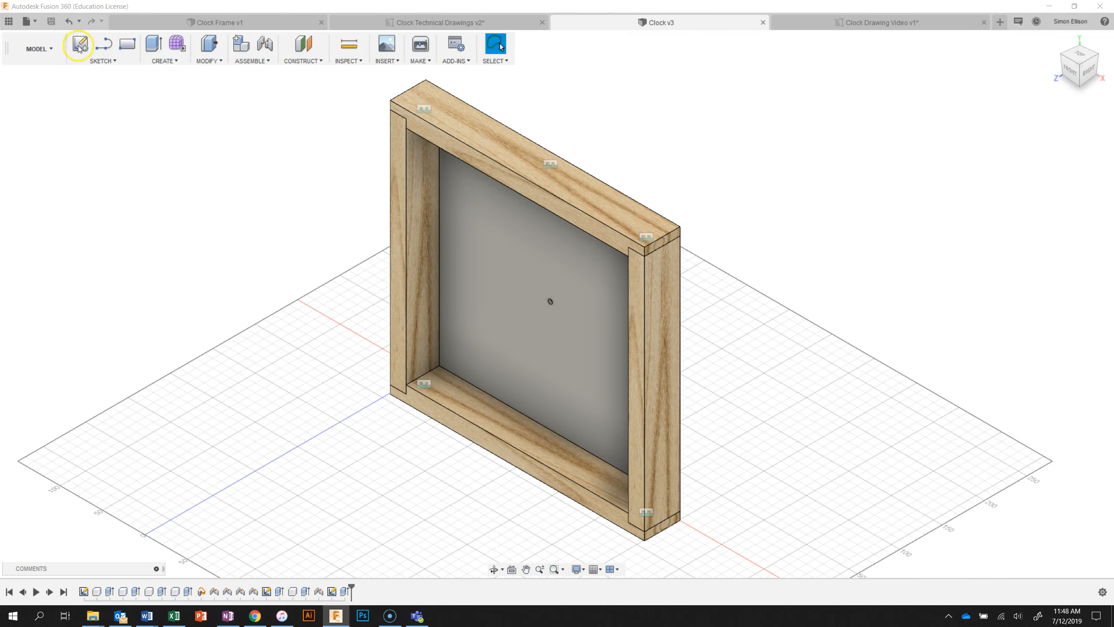
pyautogui.click(34, 23)
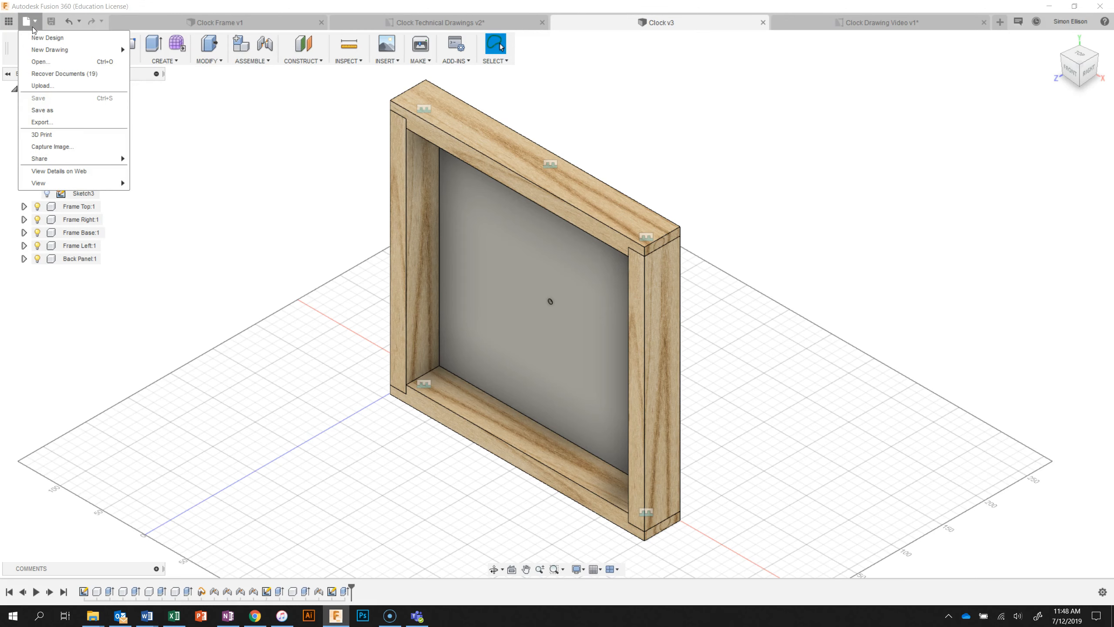
pyautogui.click(43, 122)
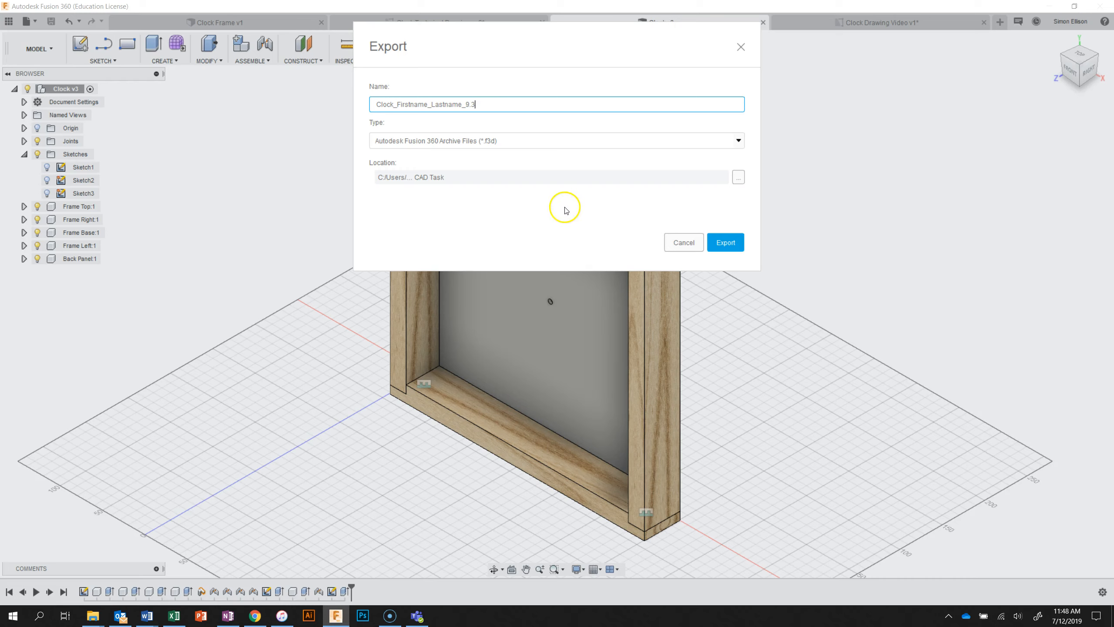
pyautogui.click(730, 252)
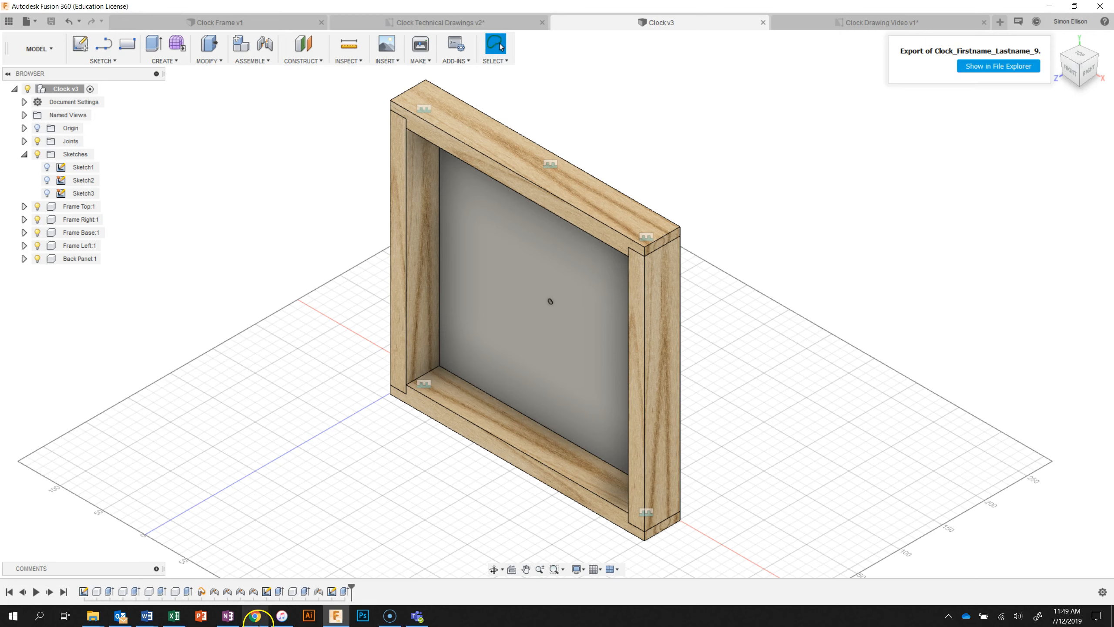
# - Switch to the OneNote class notebook in Chrome and open the Technical Drawing stage page of the Clock Task section
pyautogui.moveTo(256, 619)
pyautogui.click(249, 572)
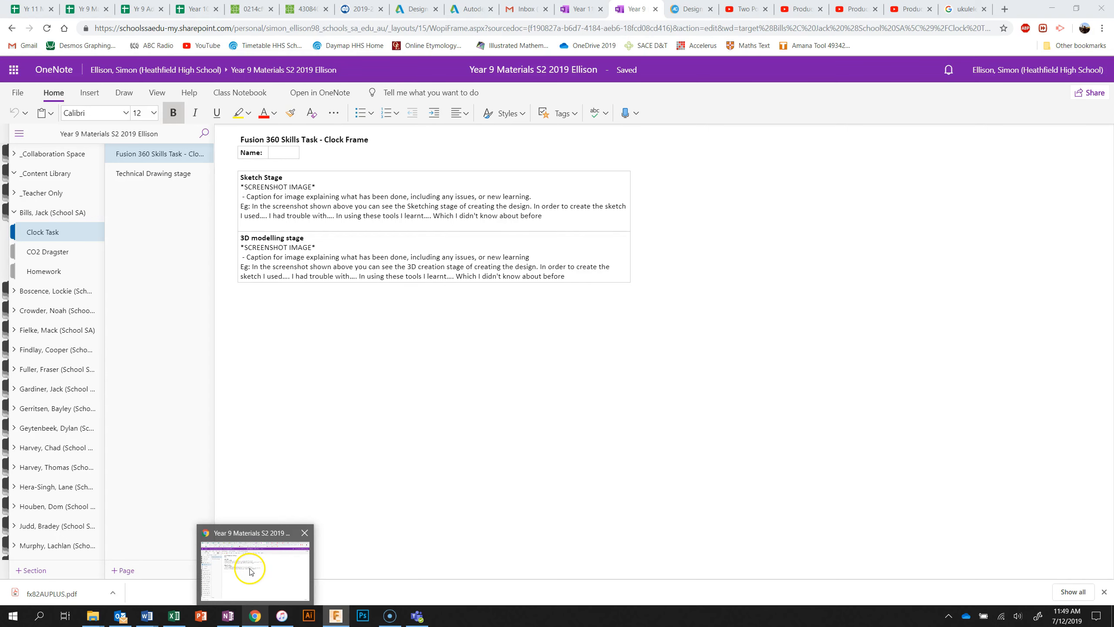
pyautogui.click(154, 174)
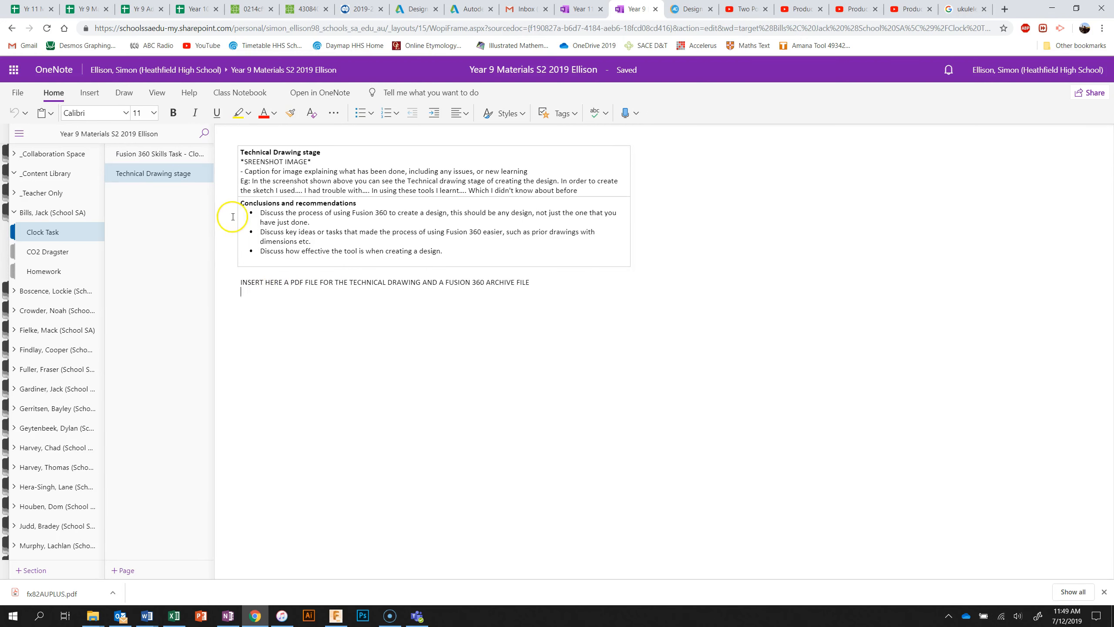
# - Start attaching a file to the OneNote page and browse to Heathfield High School 2019 > Year 11 Materials > 1 Skills Task
pyautogui.click(86, 94)
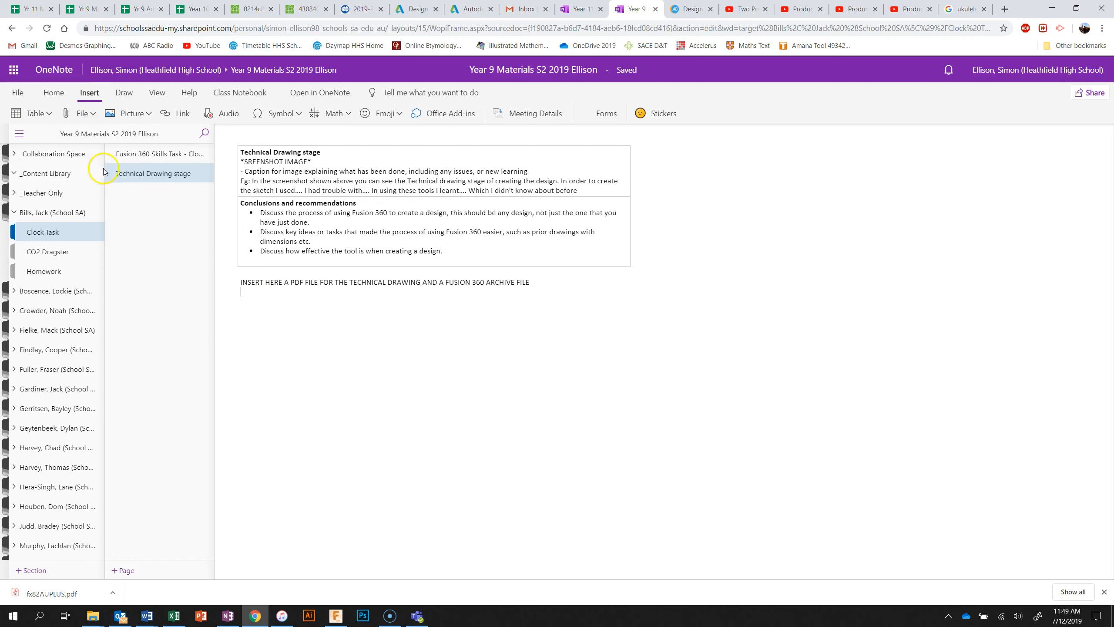
pyautogui.click(80, 114)
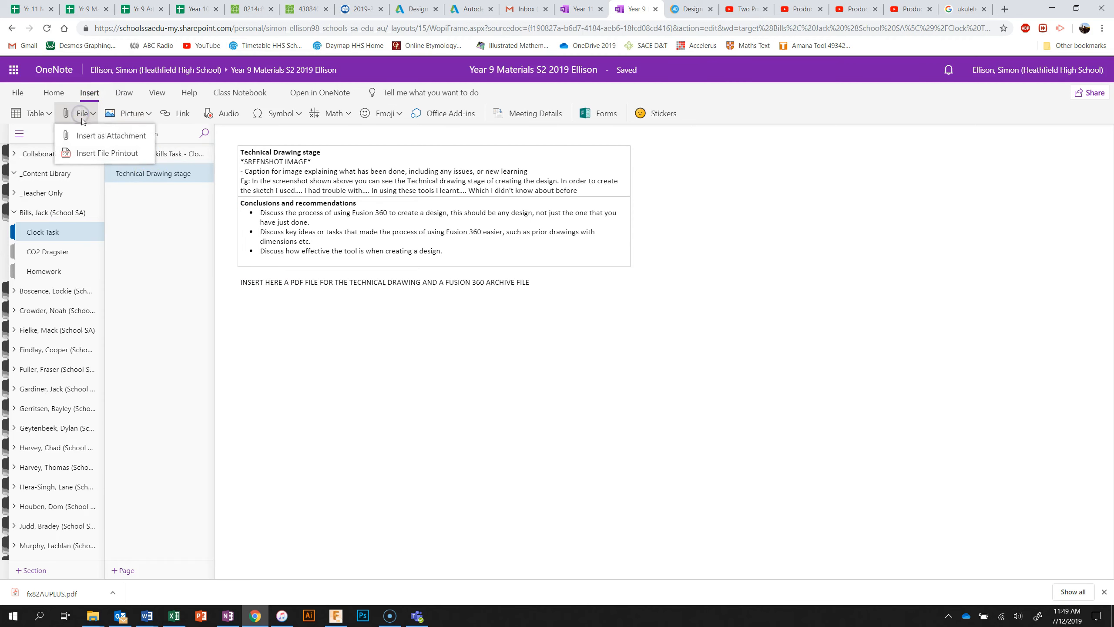
pyautogui.click(89, 138)
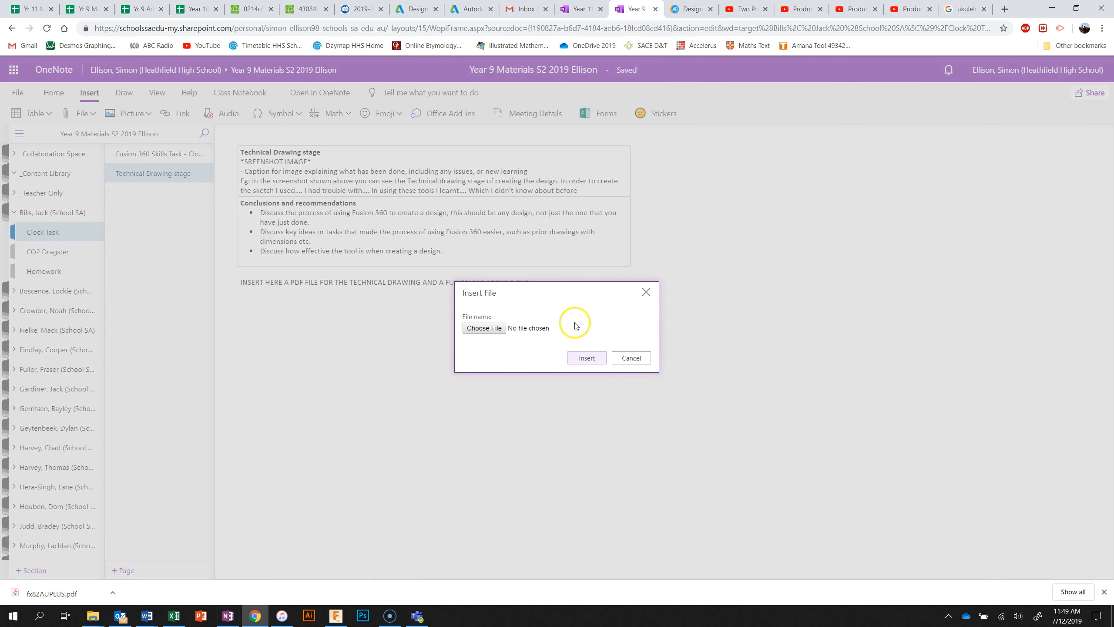
pyautogui.click(495, 332)
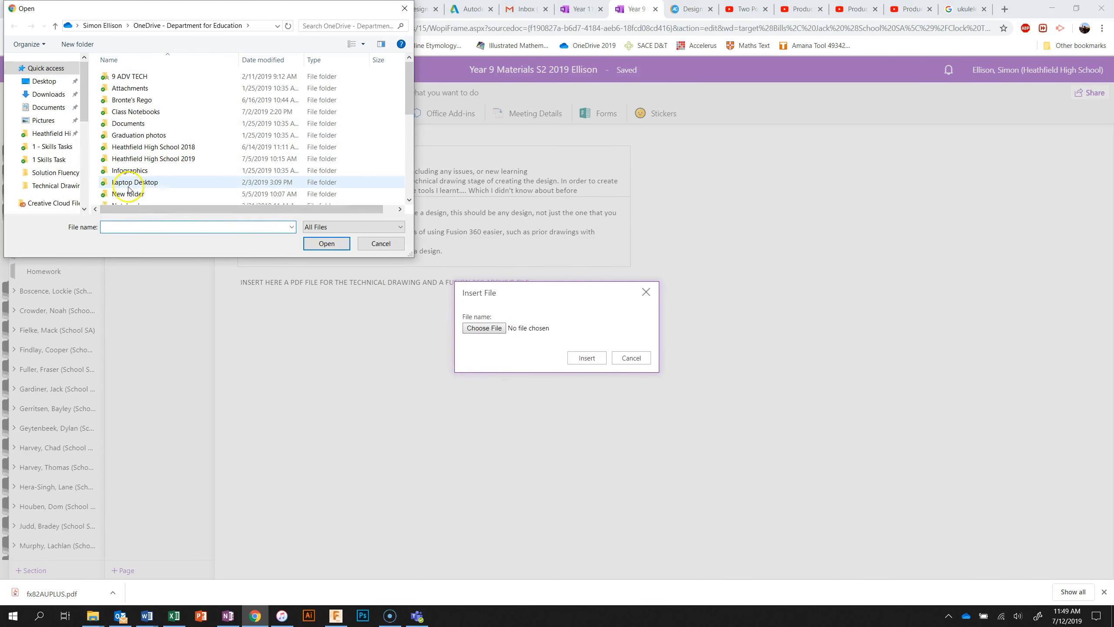
pyautogui.doubleClick(153, 159)
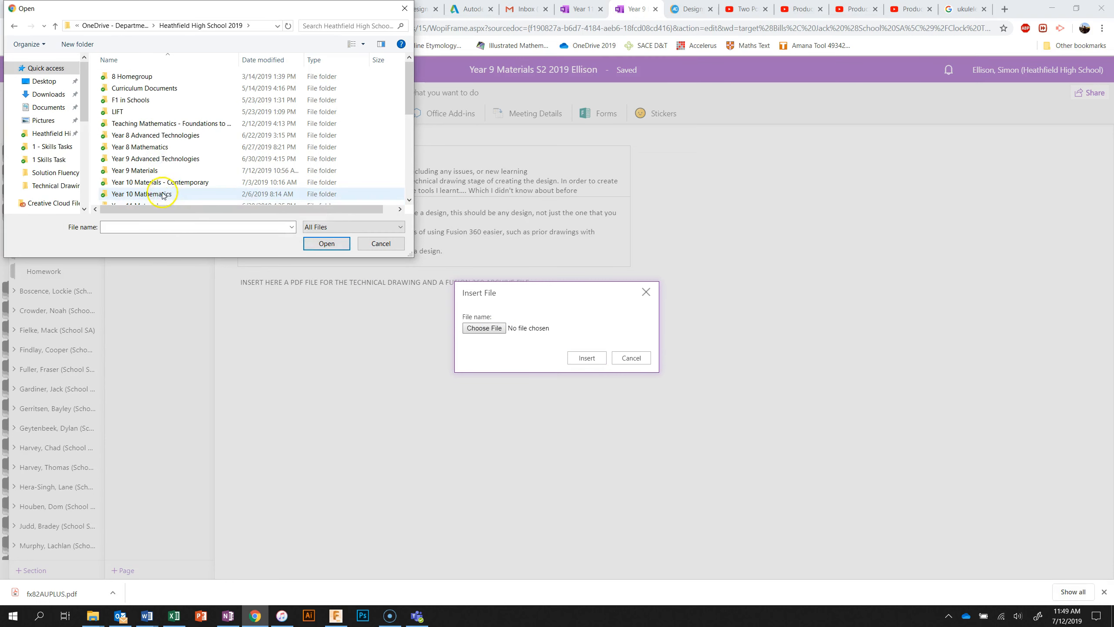
pyautogui.scroll(-1, 154, 175)
pyautogui.click(154, 175)
pyautogui.doubleClick(154, 177)
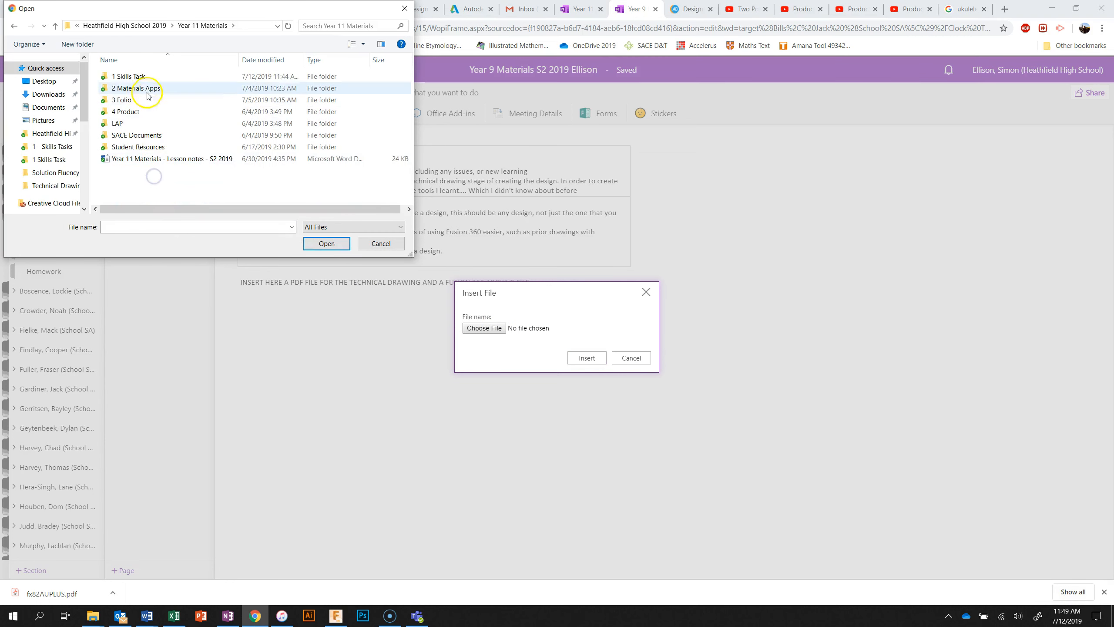
pyautogui.doubleClick(132, 71)
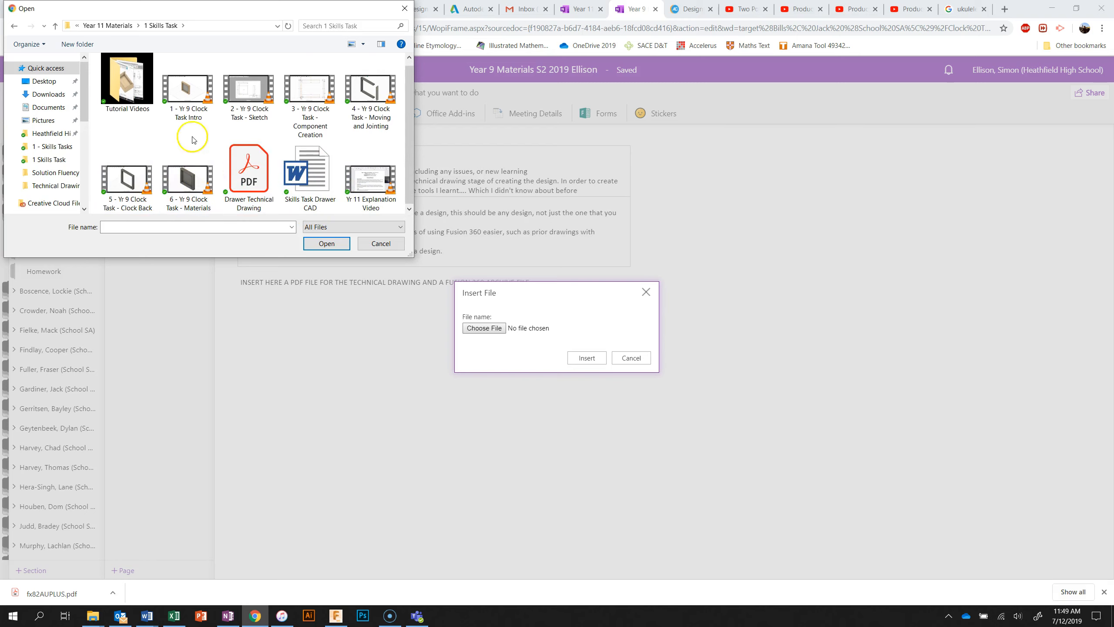
# - Attach the Drawer Technical Drawing PDF from the 1 Skills Task folder below the placeholder line on the page
pyautogui.doubleClick(130, 88)
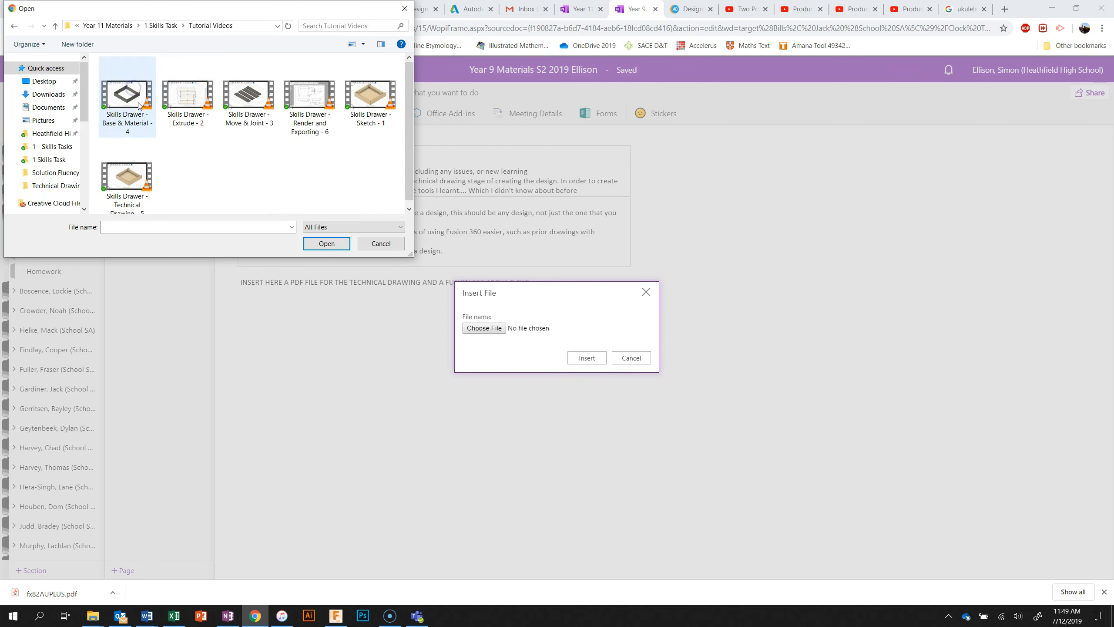
pyautogui.click(13, 25)
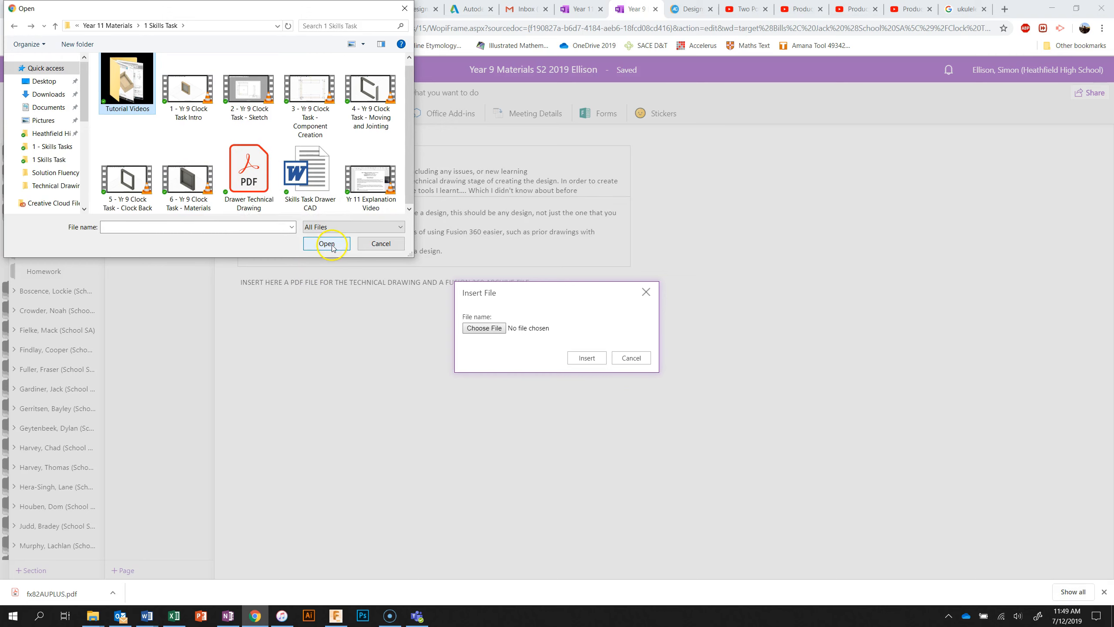
pyautogui.click(236, 153)
pyautogui.click(327, 243)
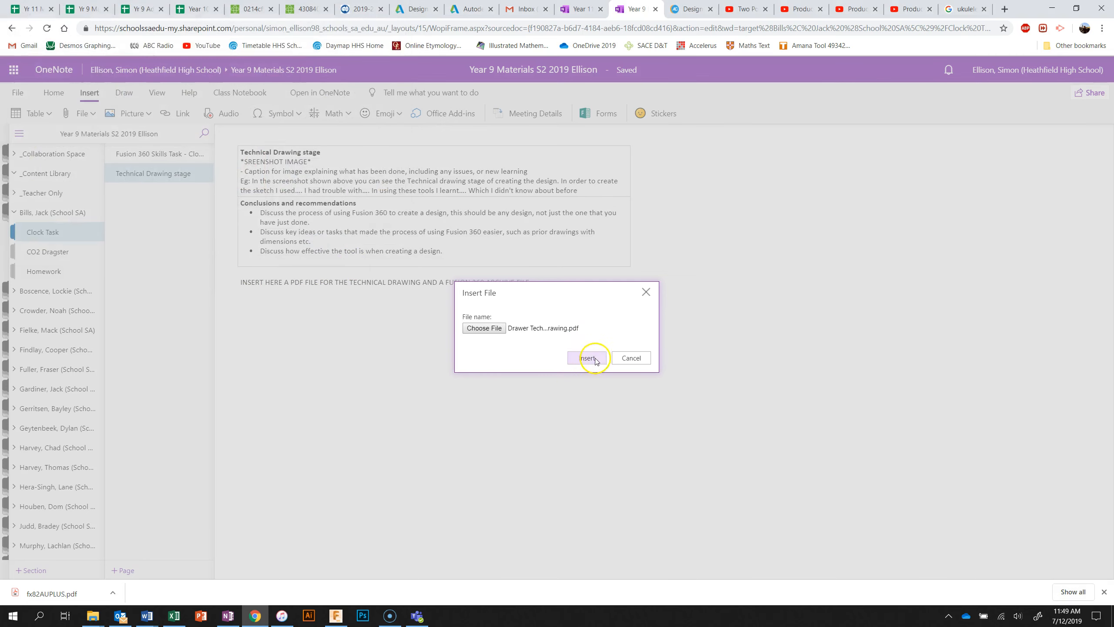
pyautogui.click(588, 357)
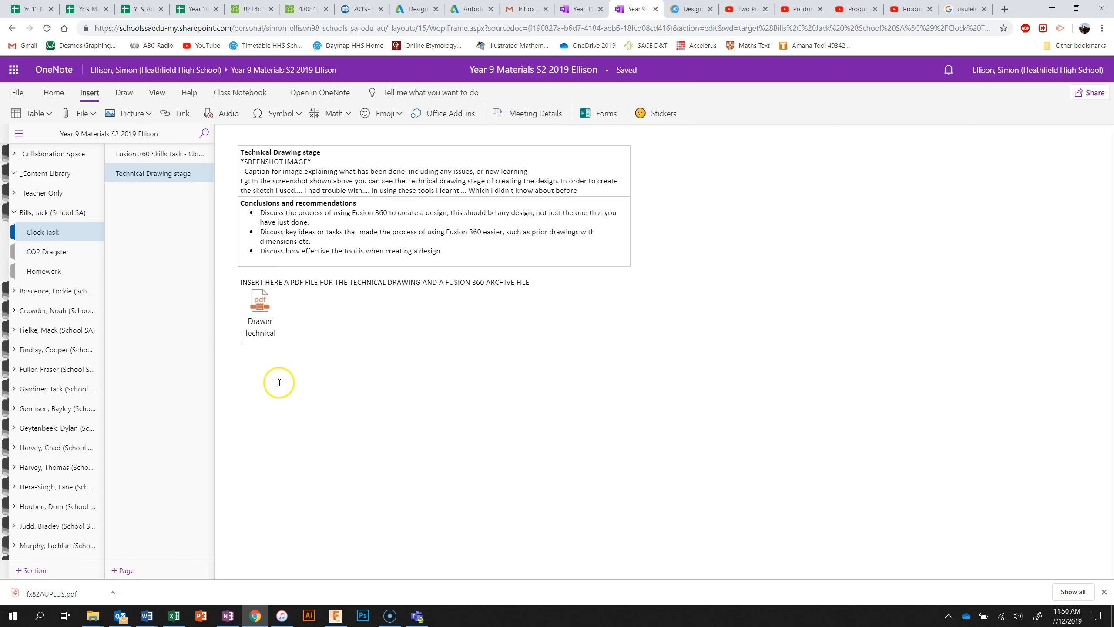
# - Delete the Drawer Technical Drawing attachment from the page
pyautogui.click(268, 307)
pyautogui.press('Delete')
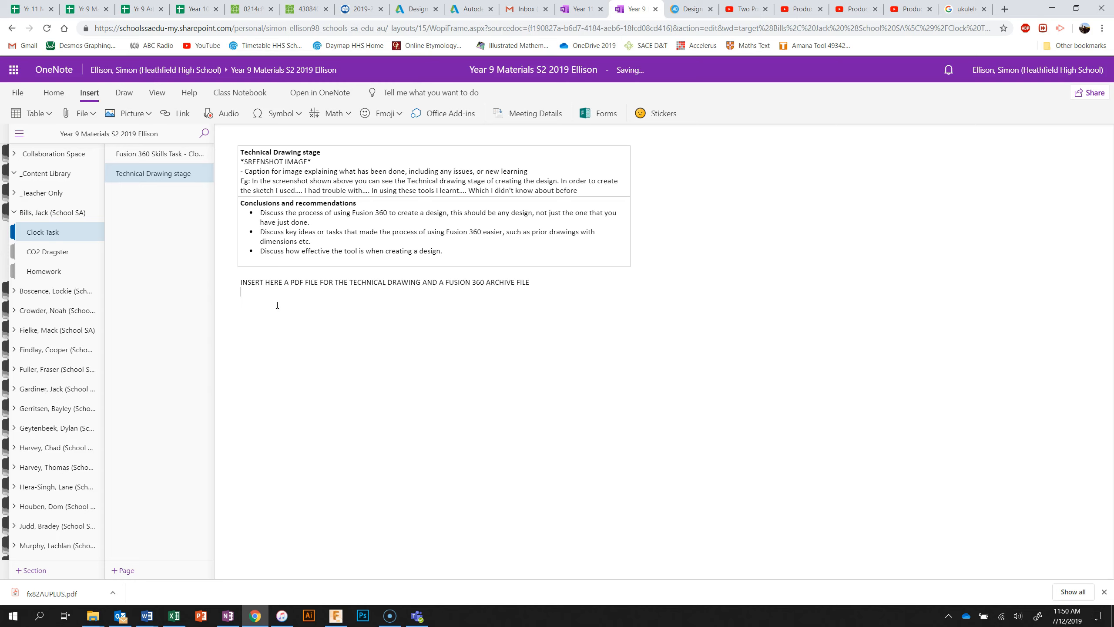
# - Switch to Fusion 360, view the Clock Drawing Video sheet and return to the Clock v3 model
pyautogui.click(336, 615)
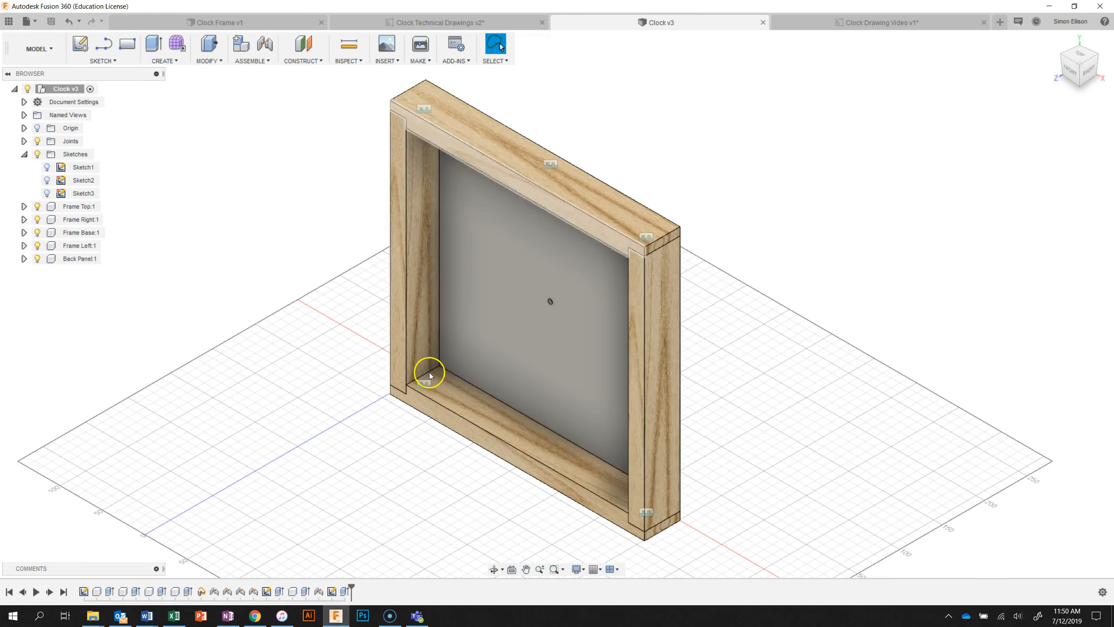
pyautogui.click(859, 26)
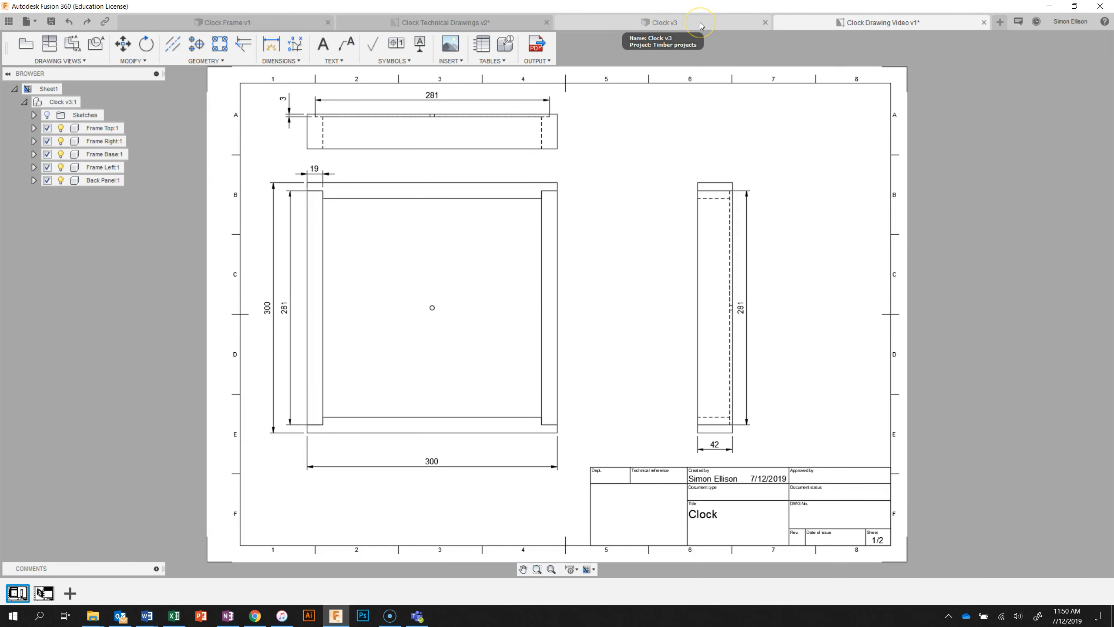
pyautogui.click(560, 21)
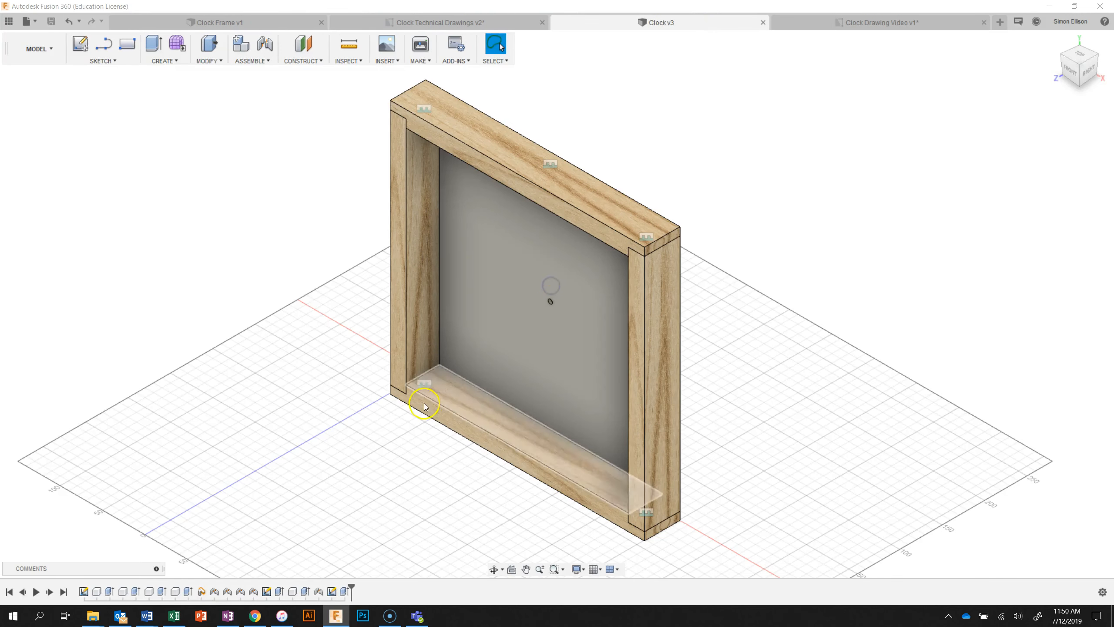